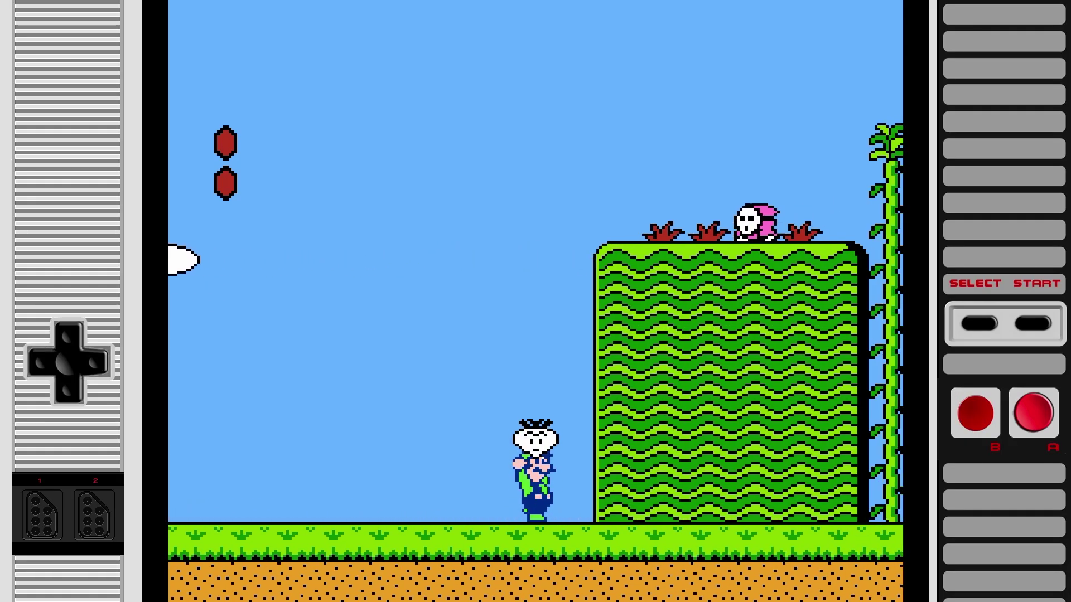
key(Right)
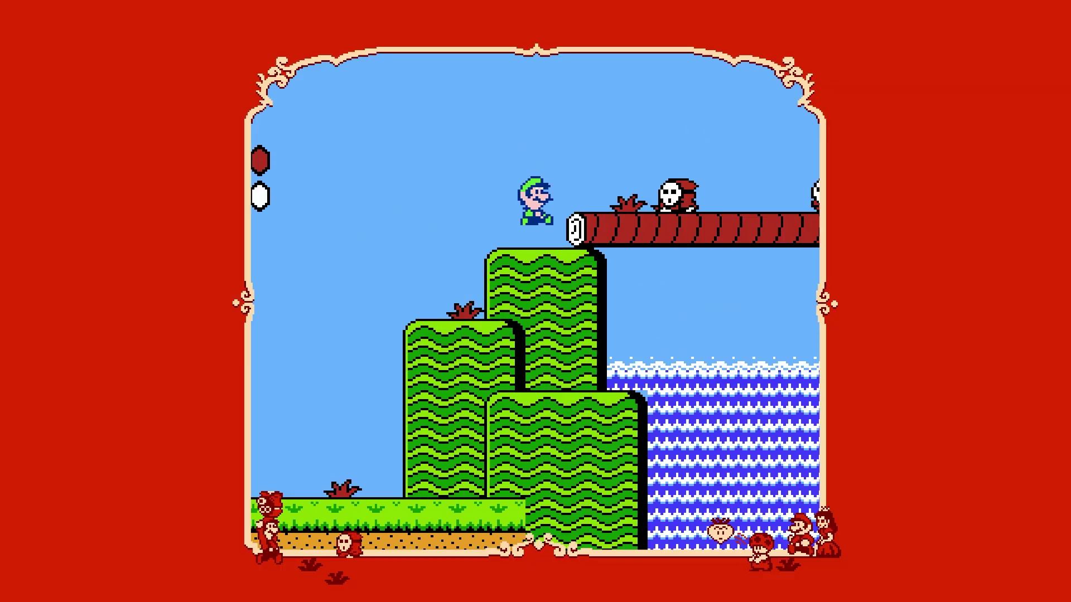
key(Right)
key(z)
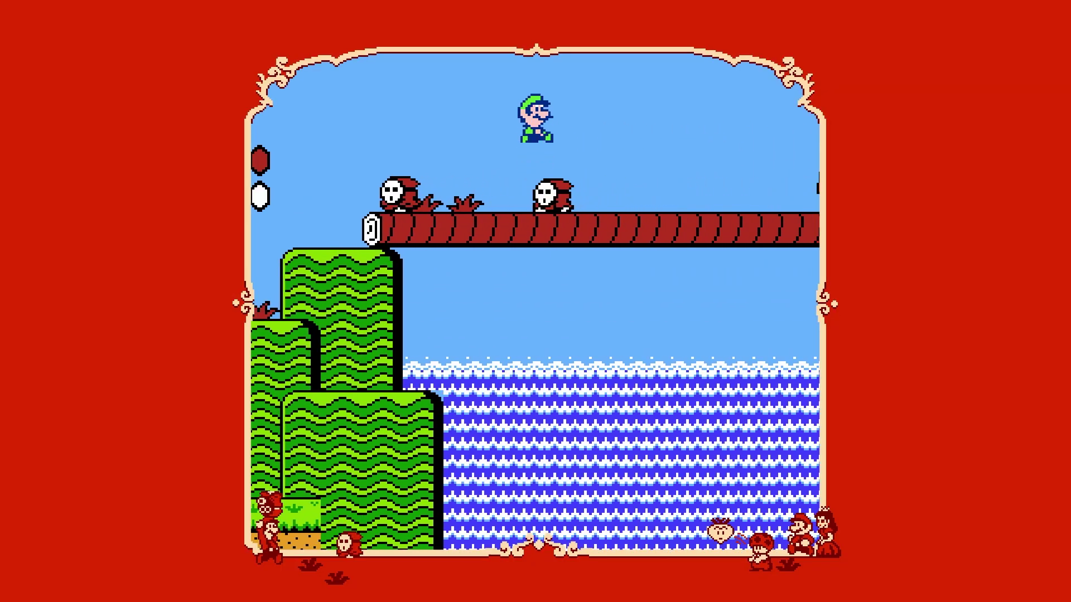
key(Right)
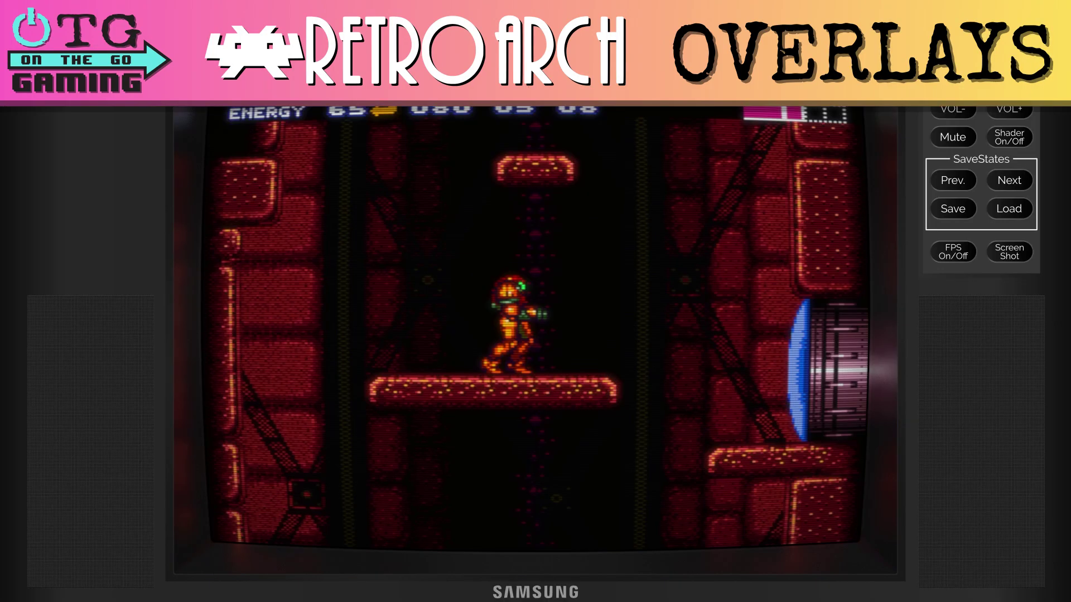
Turn on the FPS display using the on-screen overlay's controls
click(953, 112)
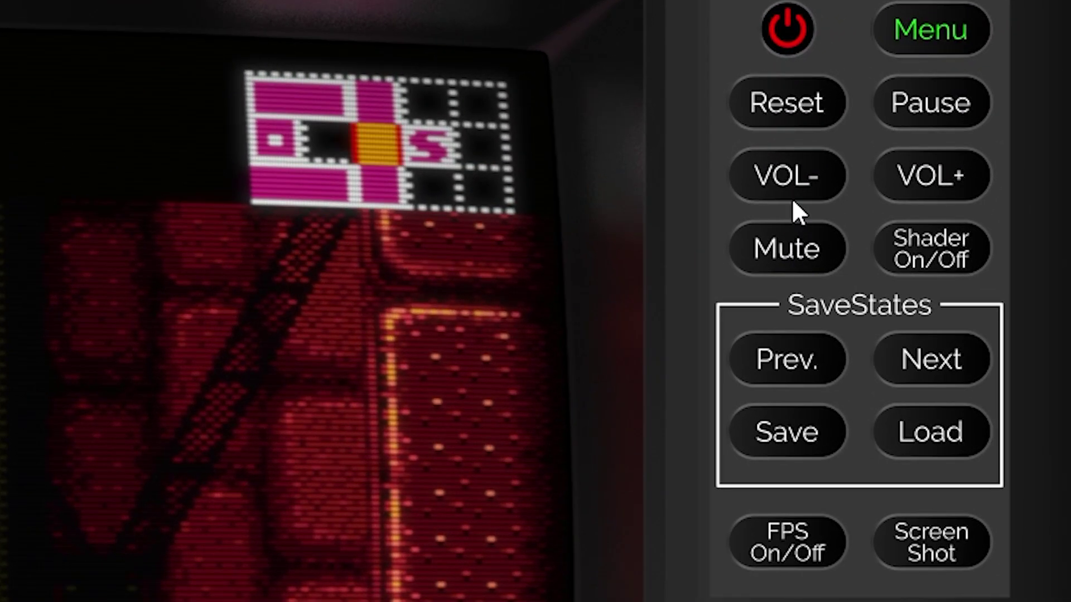
click(811, 107)
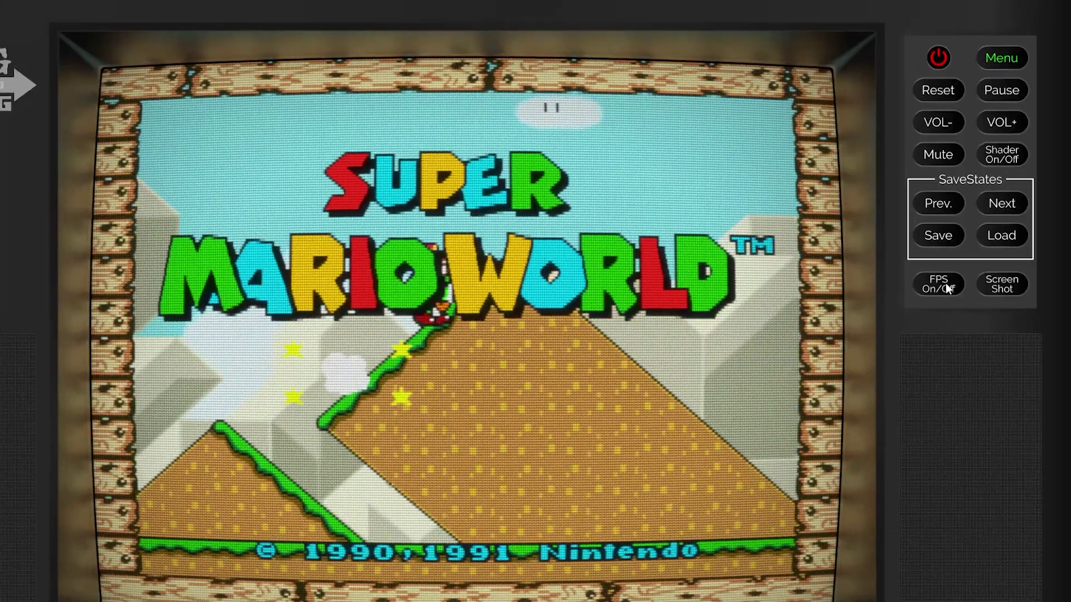
click(953, 251)
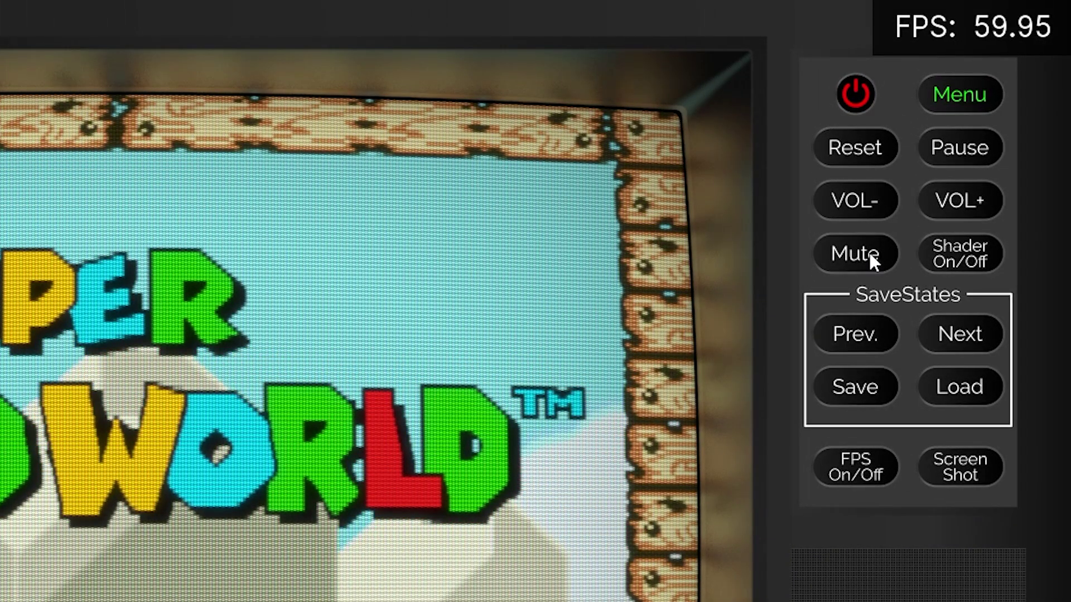
click(952, 148)
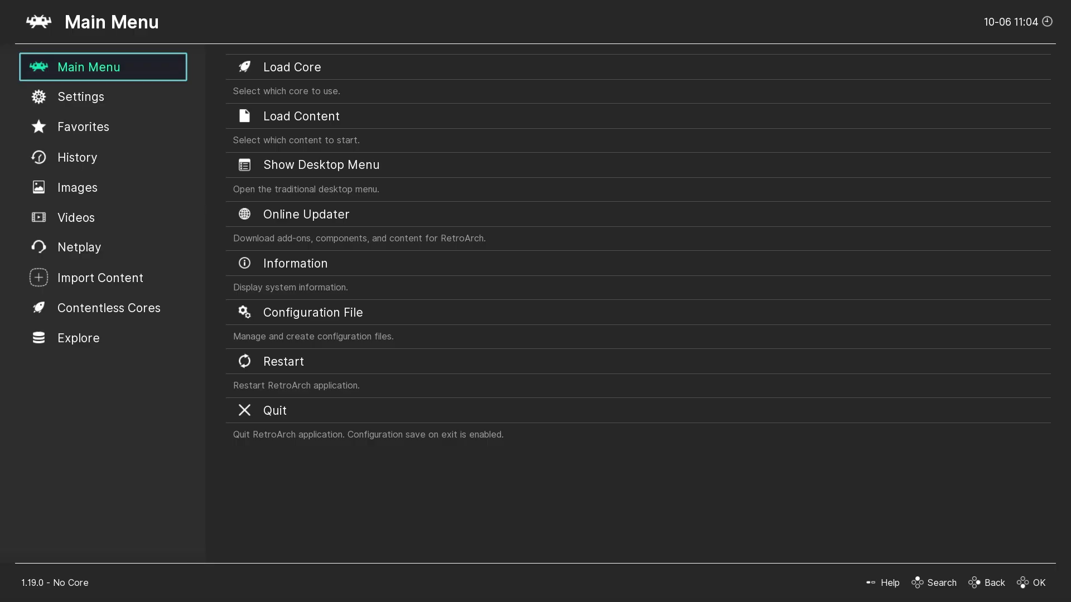
Update the overlays through the Online Updater
key(Down)
key(Down)
key(Down)
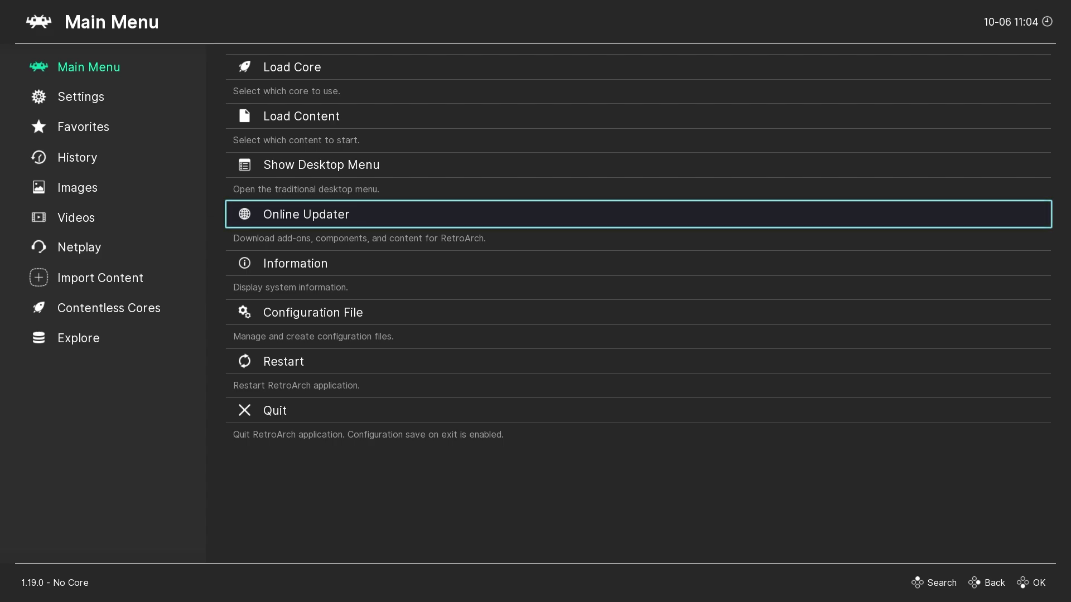
key(Return)
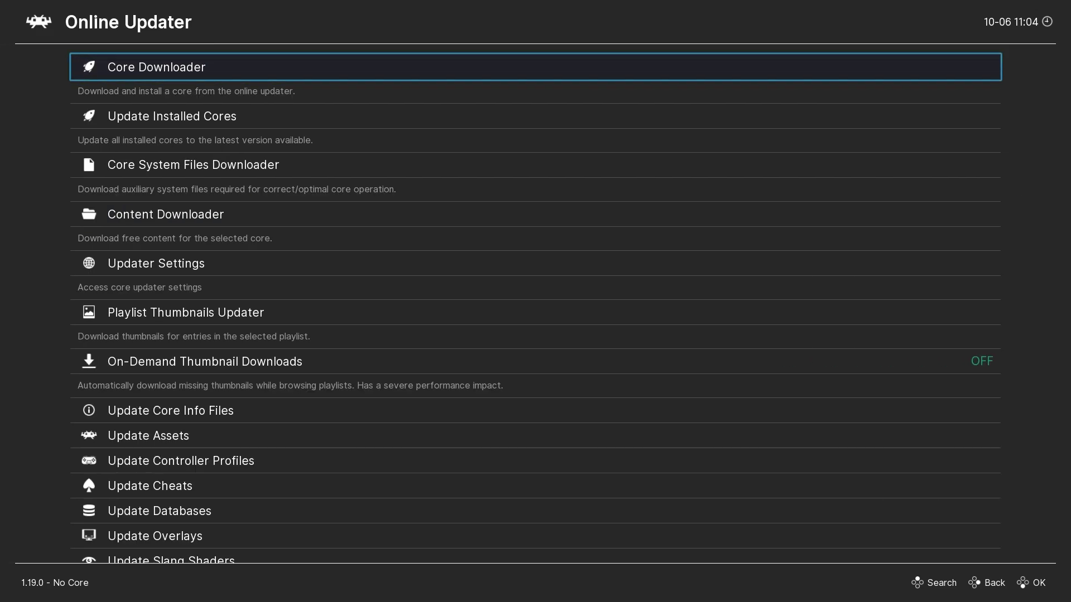
key(Down)
key(Down)
key(Down)
key(Down)
key(Down)
key(Down)
key(Down)
key(Down)
key(Down)
key(Down)
key(Down)
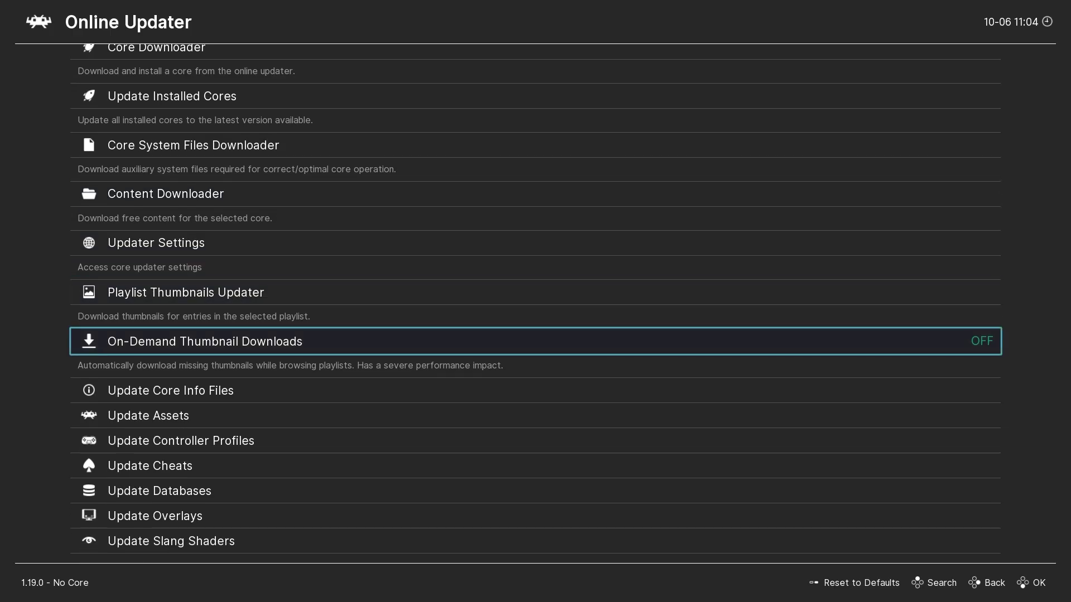
key(Down)
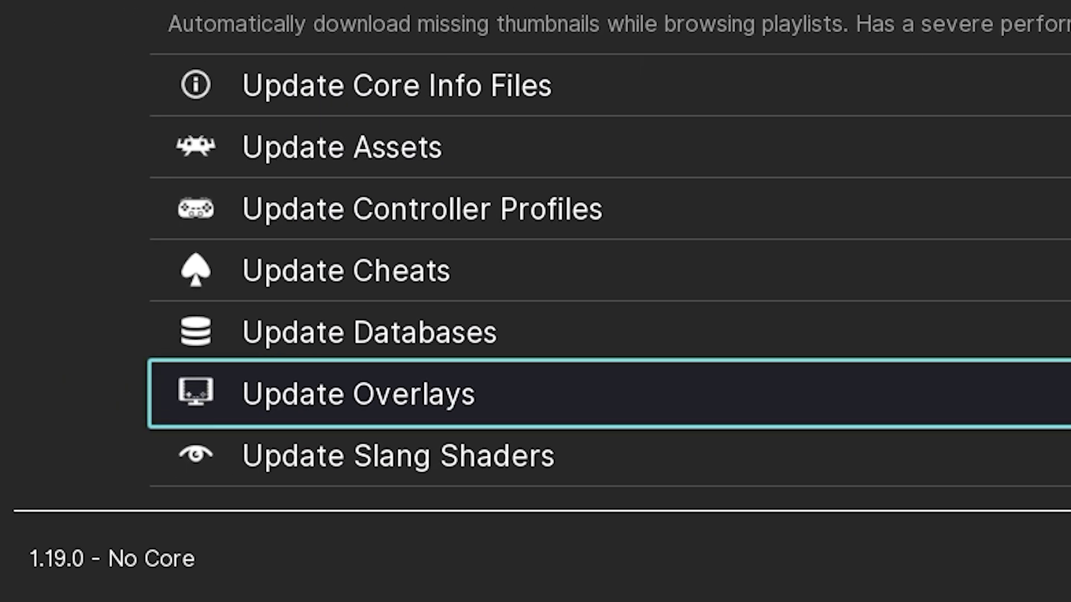
key(Return)
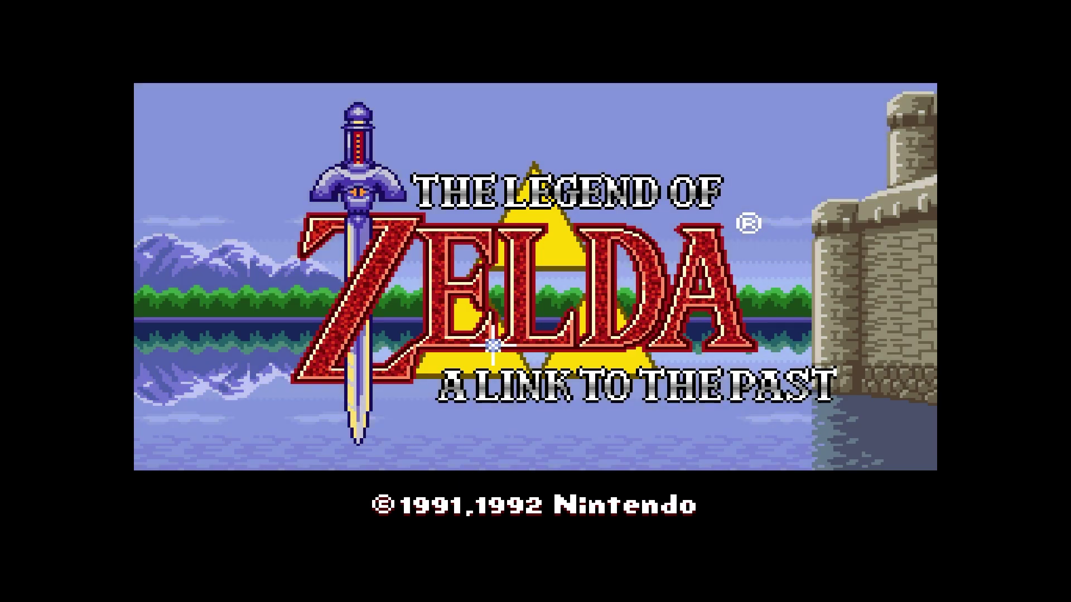
Open the On-Screen Overlay settings for the running Zelda game
key(F1)
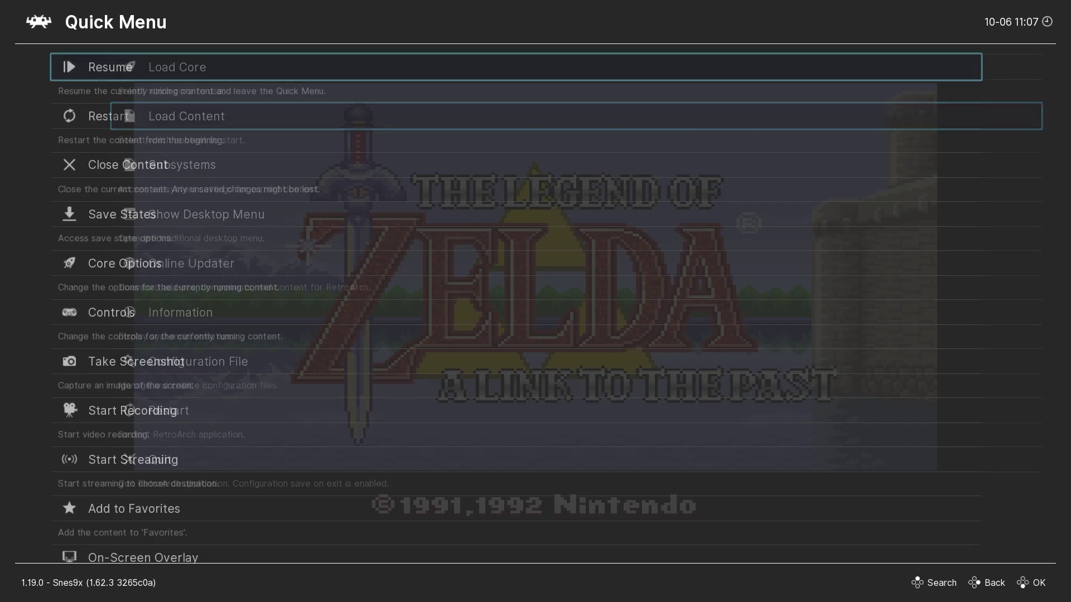
key(Down)
key(Down)
key(Down)
key(Down)
key(Down)
key(Down)
key(Down)
key(Down)
key(Down)
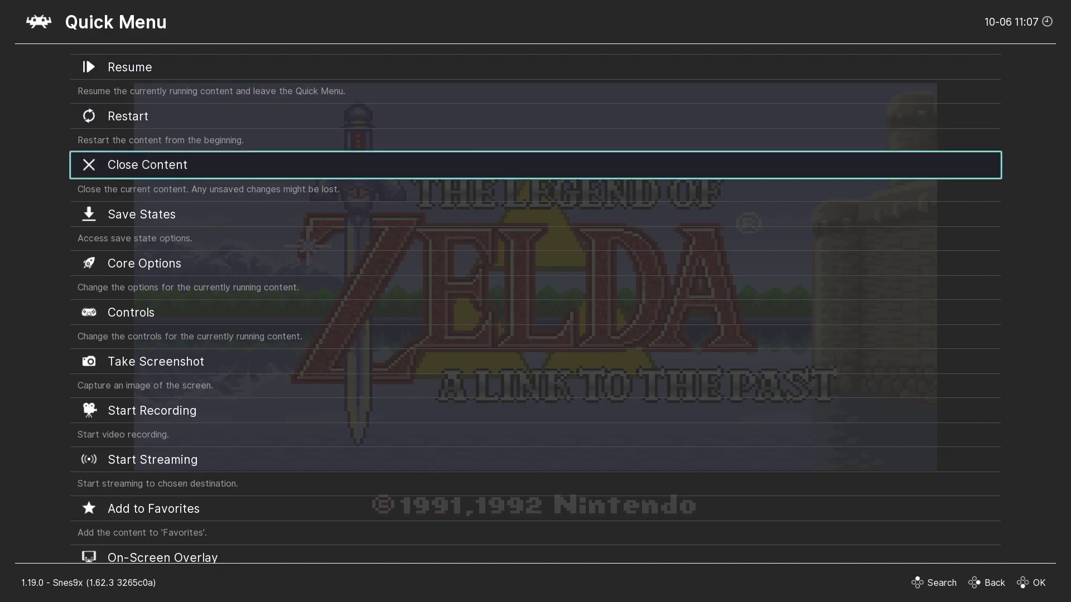
key(Down)
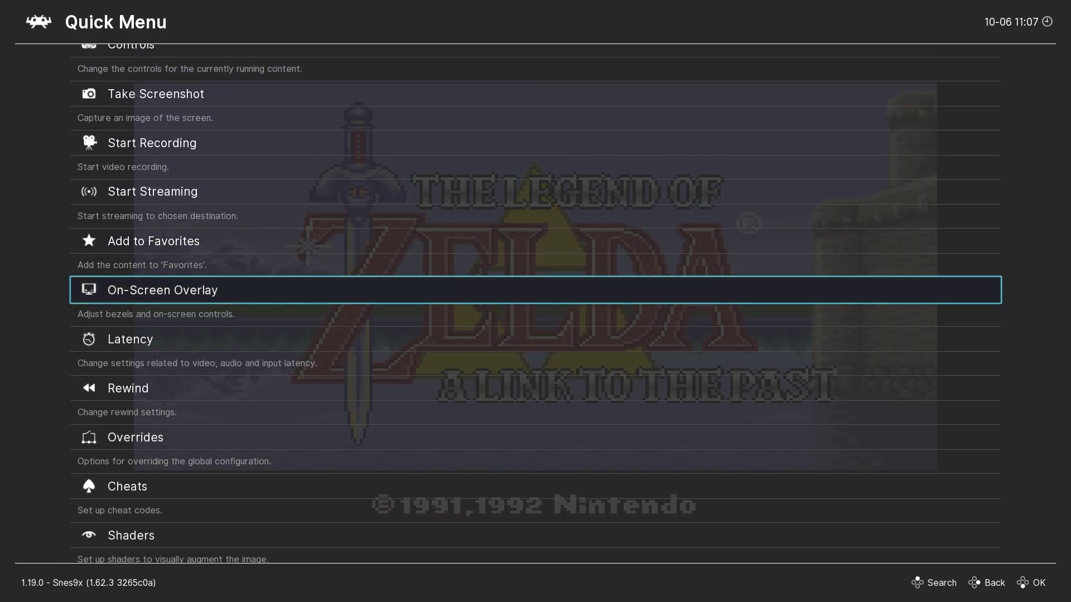
key(Return)
key(Return)
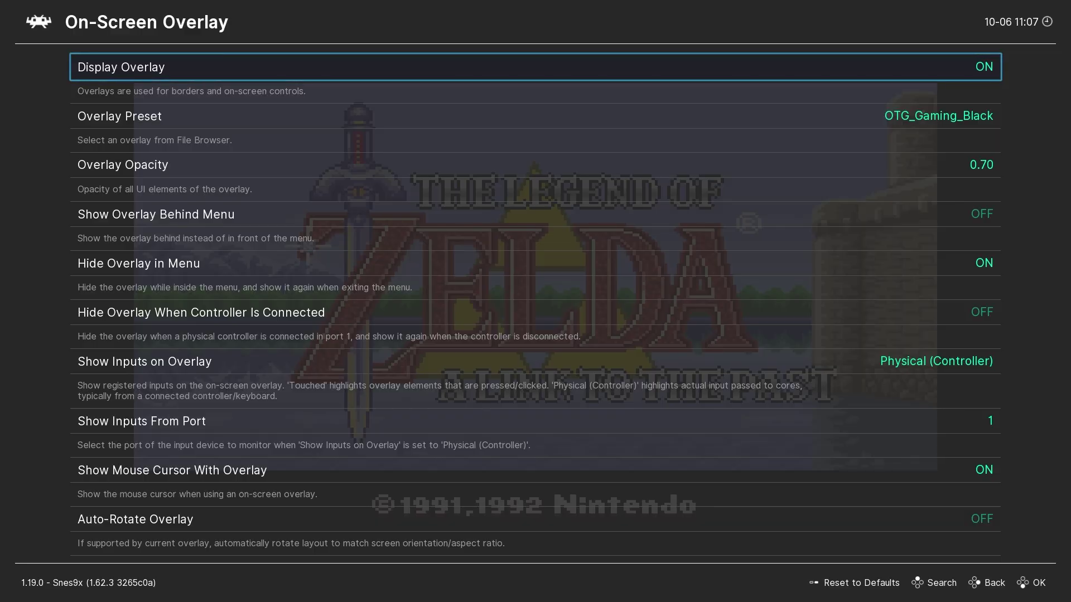
Browse for an overlay preset in the borders folder of the overlays directory
key(Down)
key(Return)
key(Up)
key(Up)
key(Up)
key(Up)
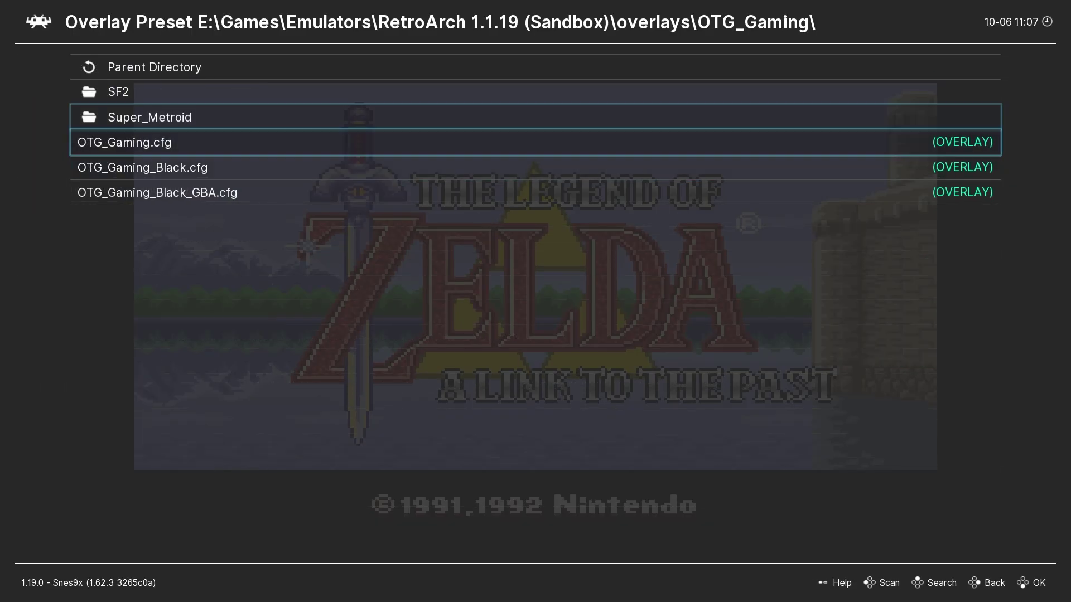
key(Return)
key(Down)
key(Return)
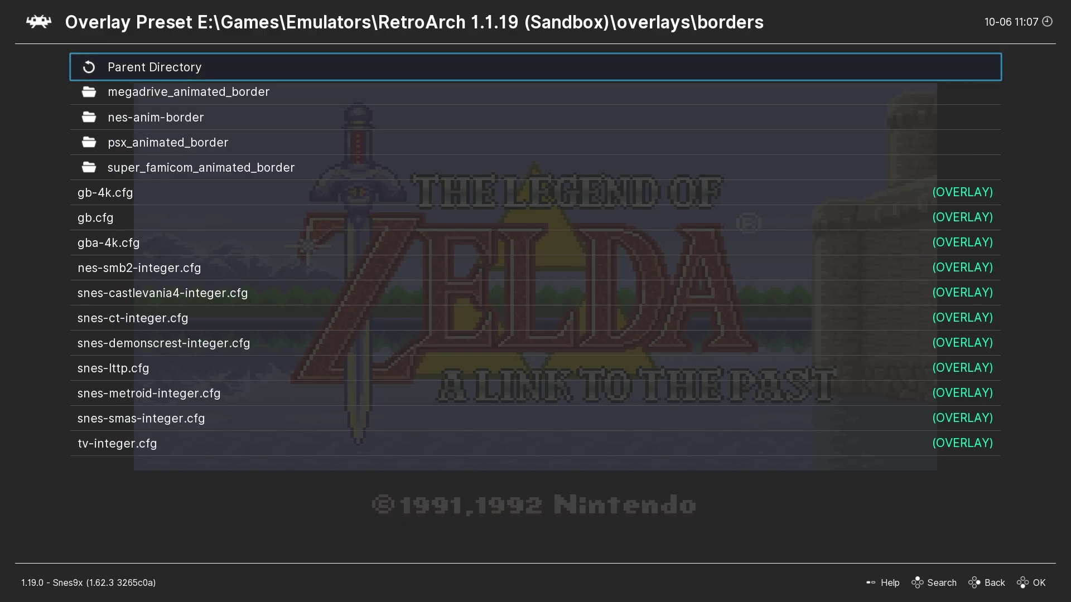
Load snes-lttp.cfg as the overlay preset and return to the game
key(Down)
key(Down)
key(Down)
key(Down)
key(Down)
key(Down)
key(Down)
key(Down)
key(Down)
key(Down)
key(Down)
key(Down)
key(Return)
key(F1)
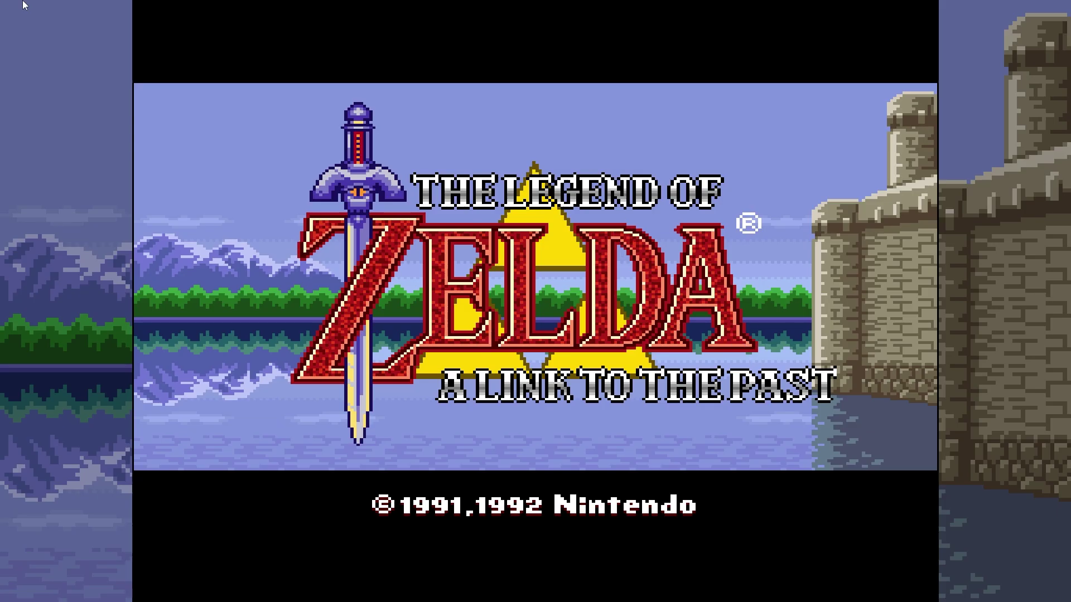
Set the overlay opacity to 1.00
key(F1)
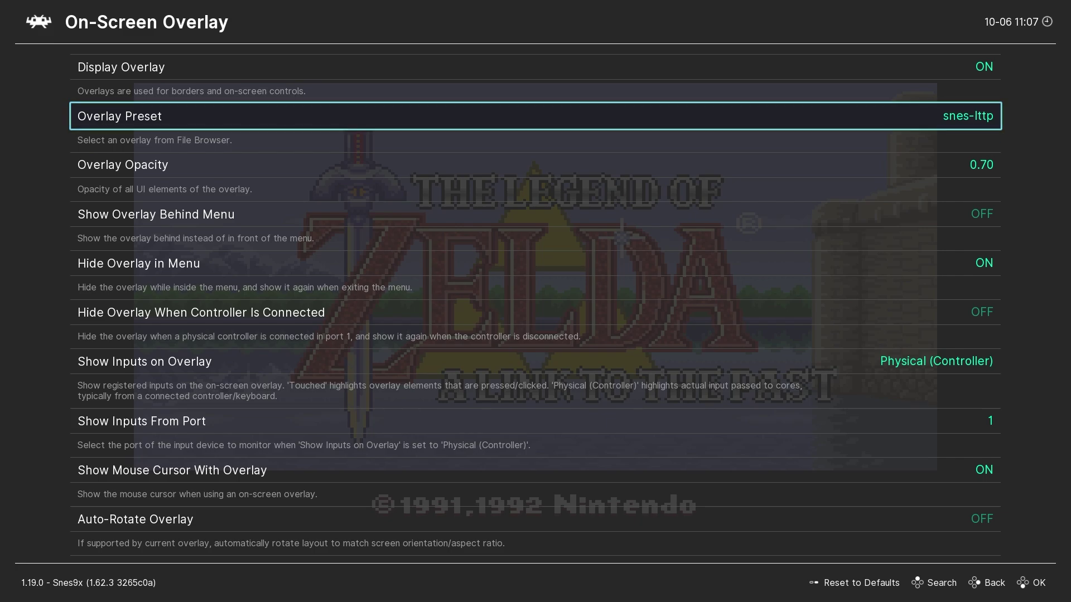
key(Down)
key(Return)
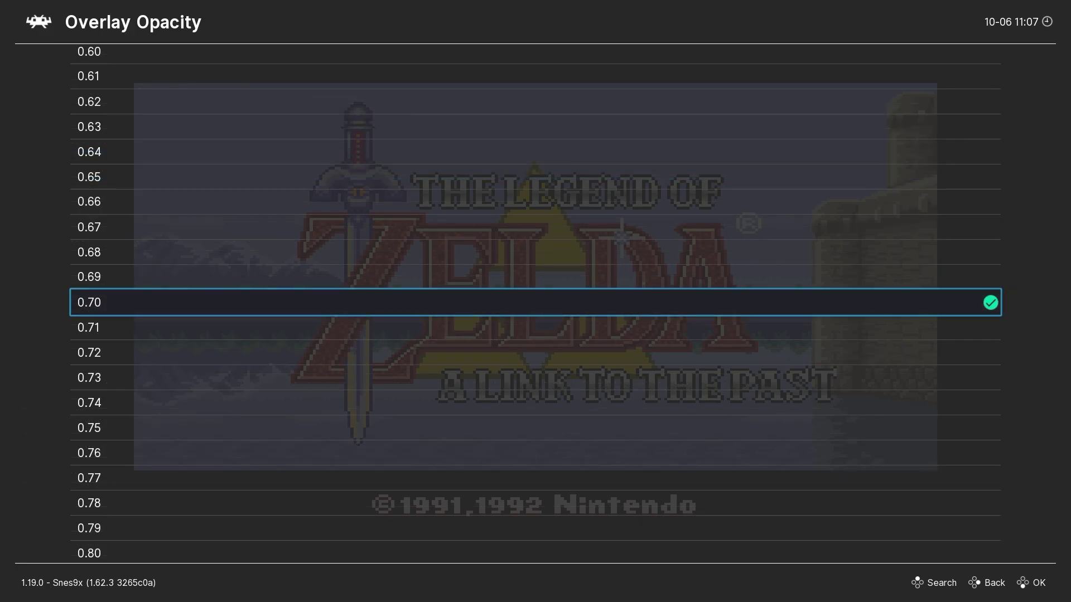
key(Down)
key(Down)
key(Down)
key(Down)
key(Down)
key(Down)
key(Down)
key(Down)
key(Down)
key(Down)
key(Down)
key(Down)
key(Down)
key(Down)
key(Down)
key(Down)
key(Down)
key(Down)
key(Down)
key(Down)
key(Return)
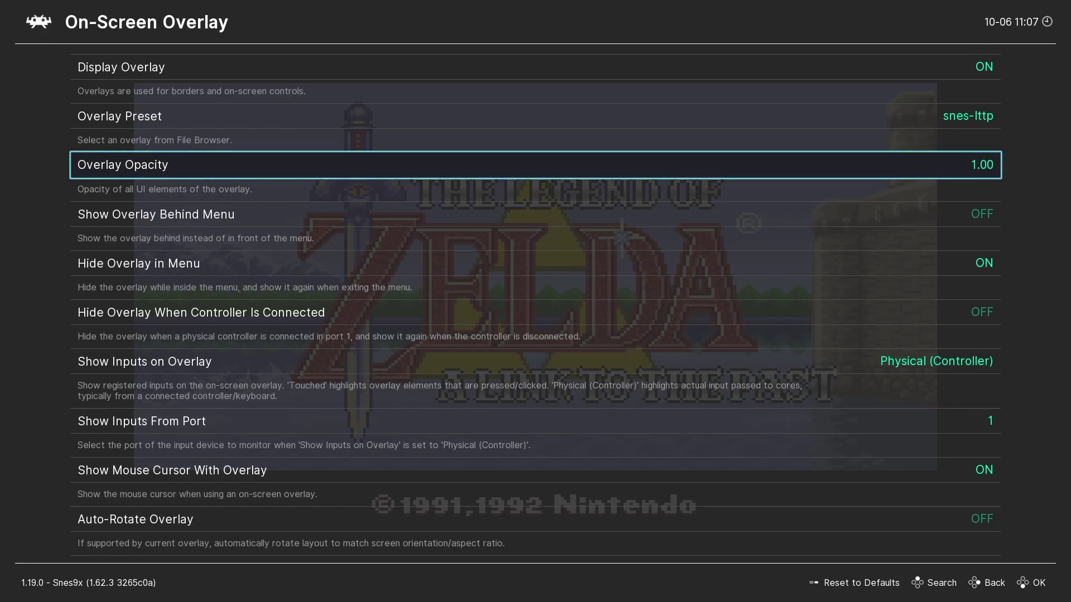
Turn on the Show Overlay Behind Menu option
key(Down)
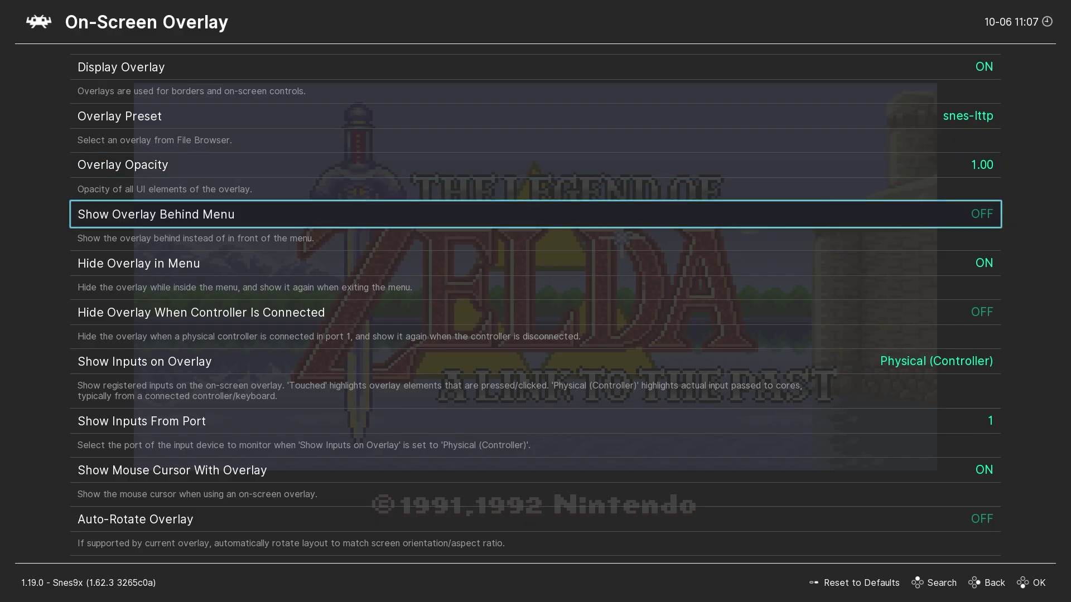
key(Down)
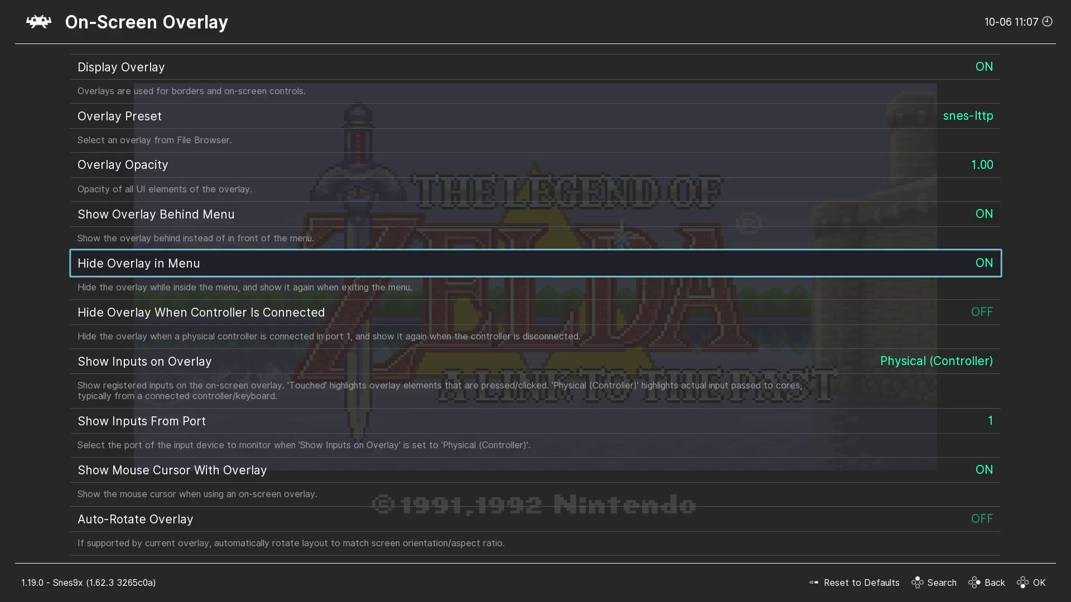
key(Return)
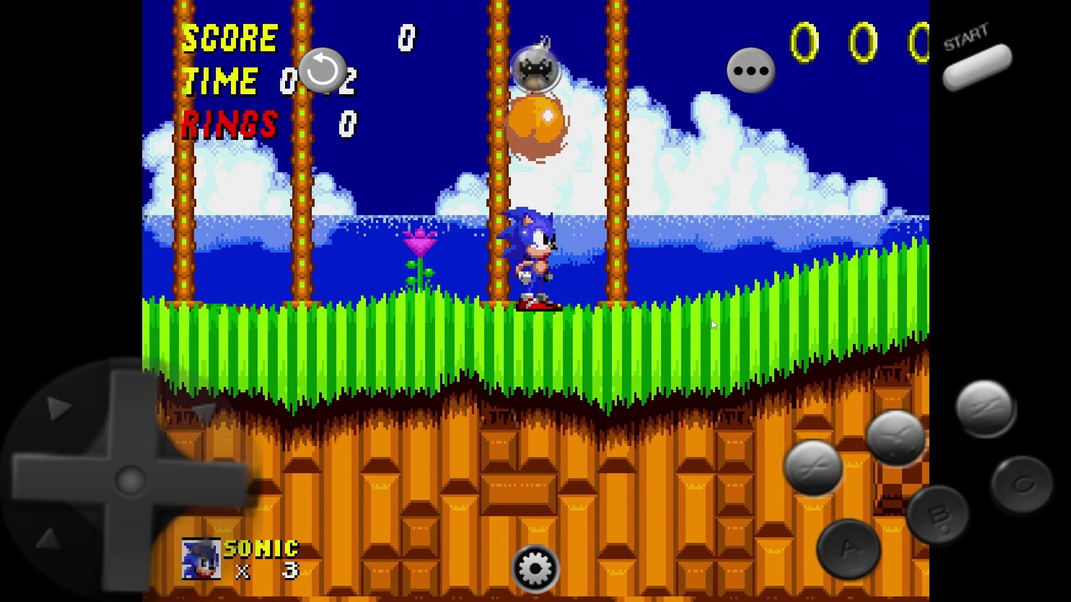
key(z)
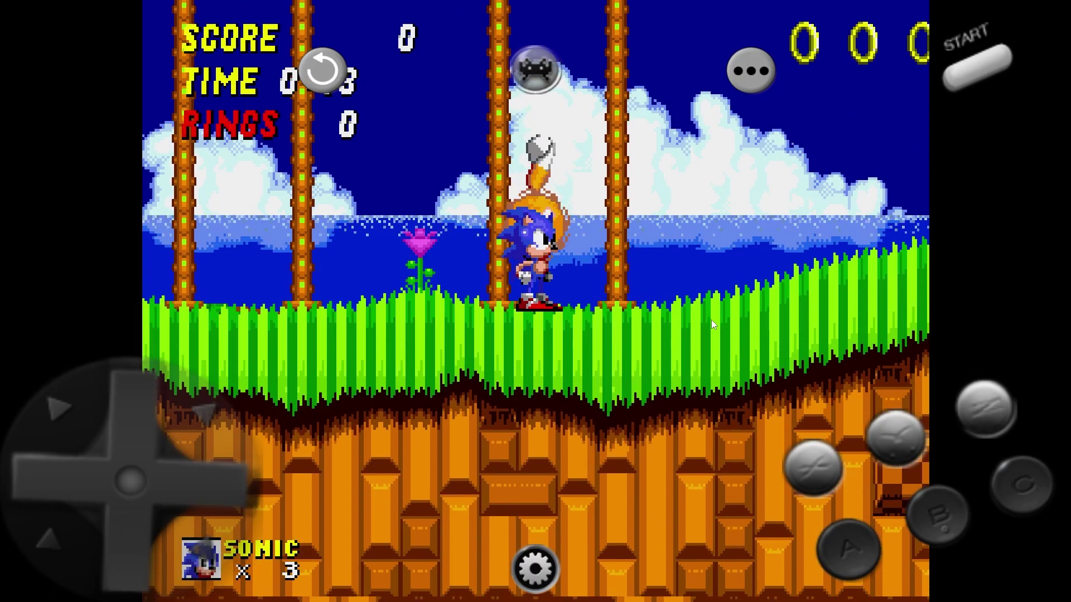
key(z)
key(Left)
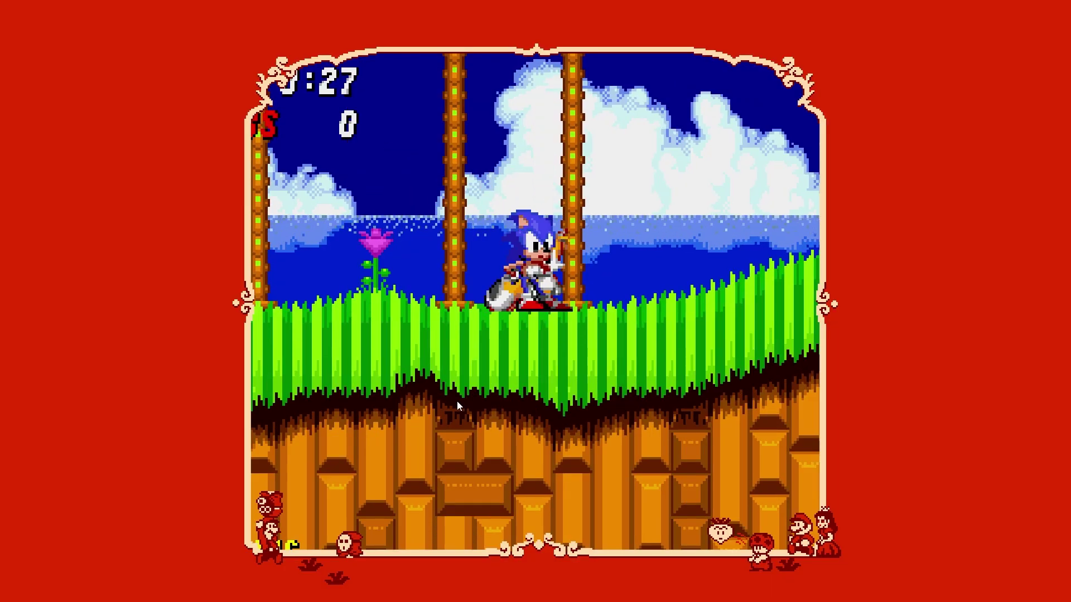
key(z)
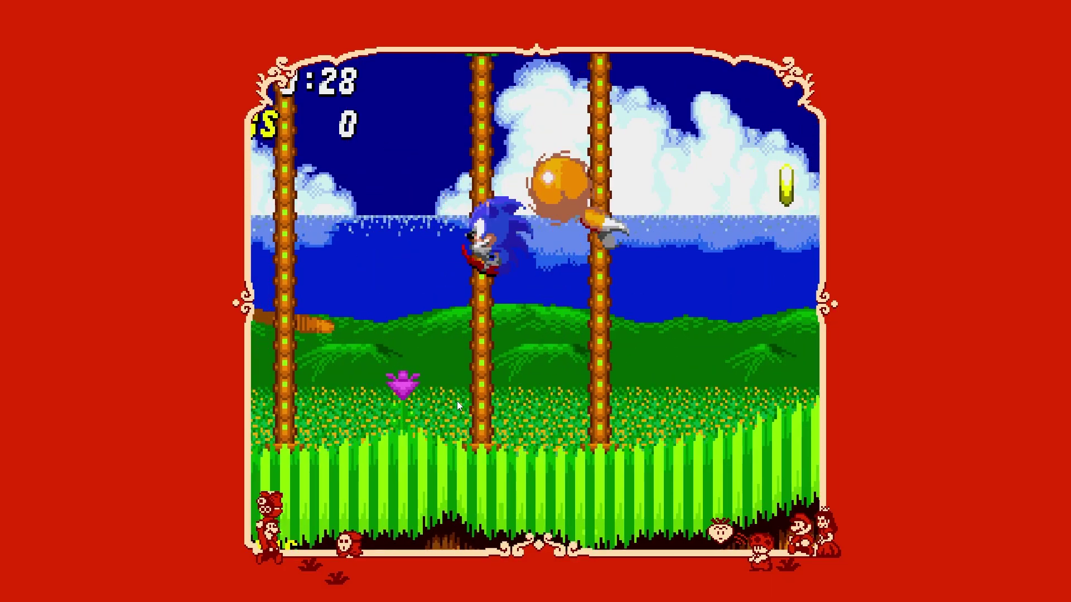
key(Right)
key(z)
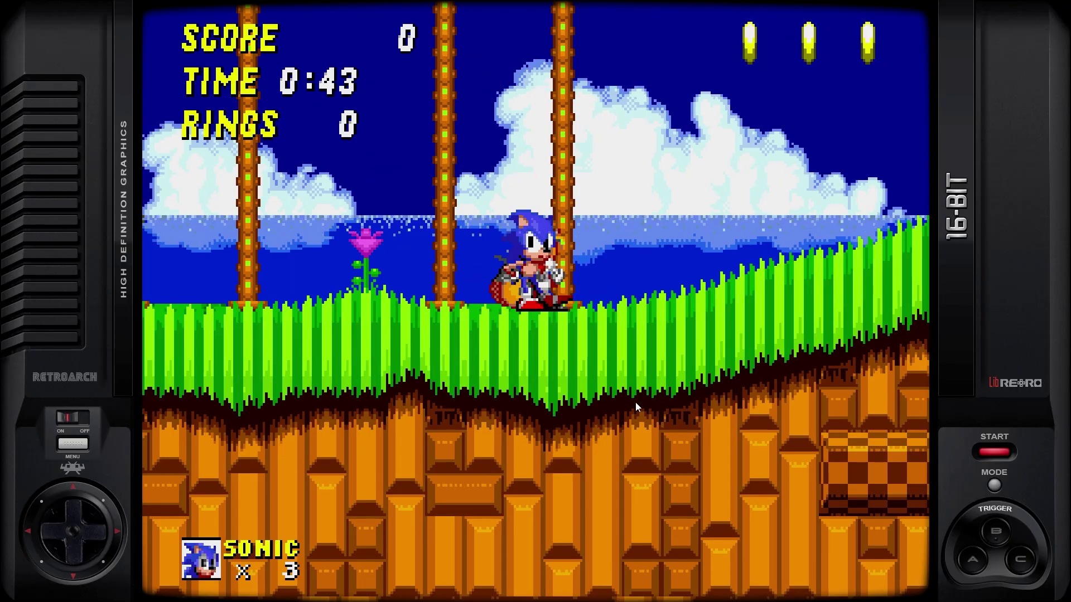
key(z)
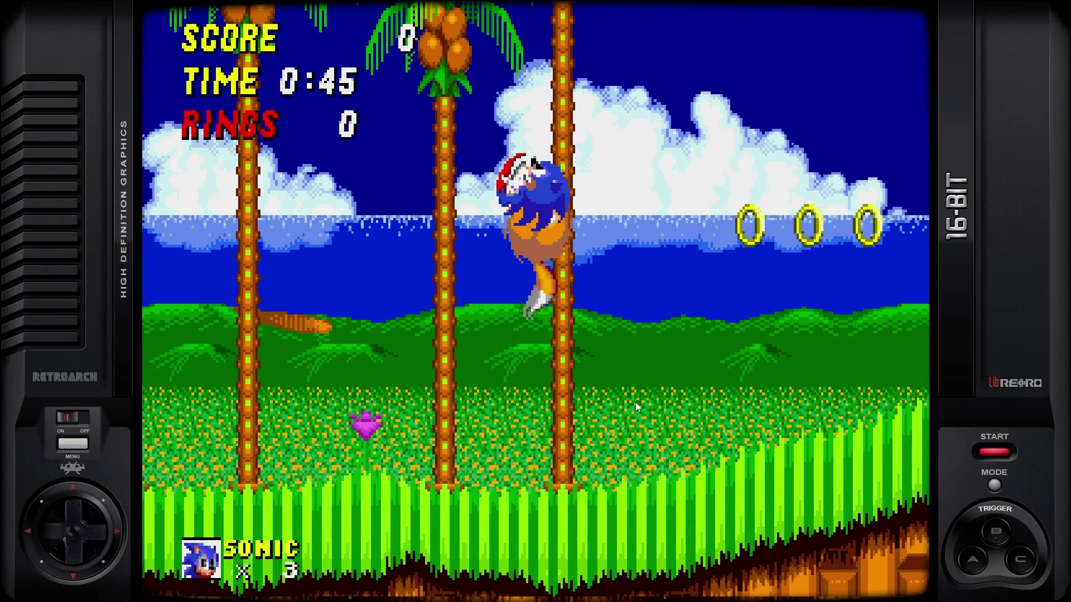
key(Right)
key(z)
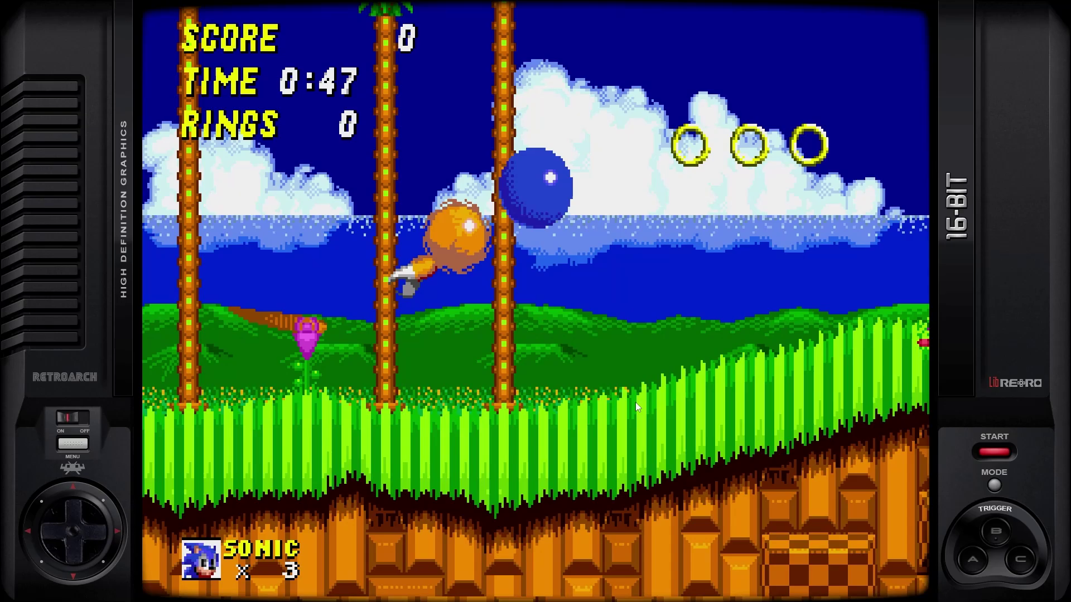
key(z)
key(Left)
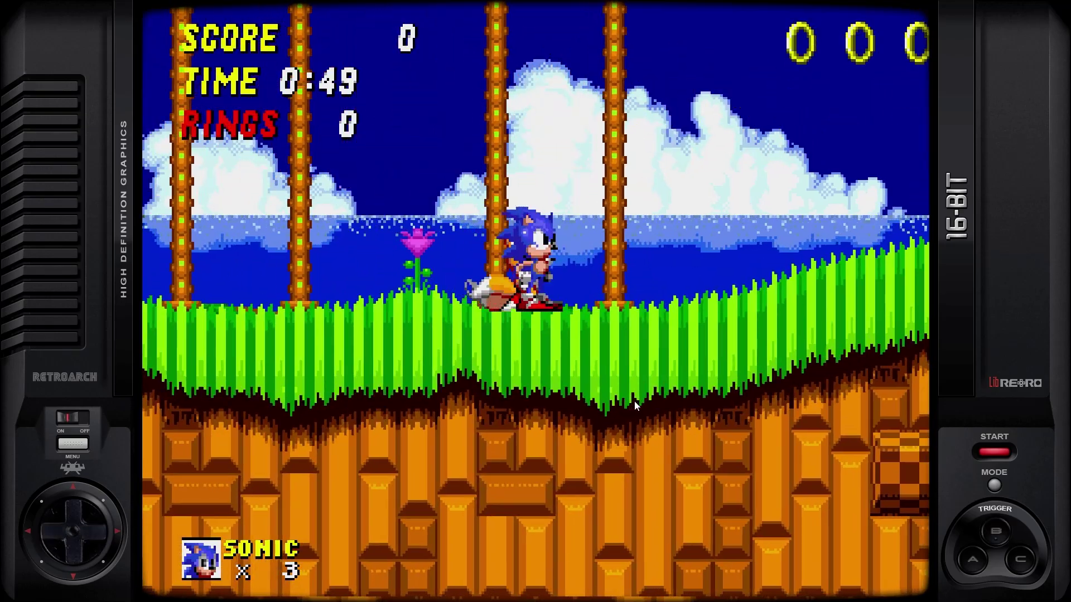
Make Sonic jump in the game and switch the console overlay's MODE to the six-button layout
key(z)
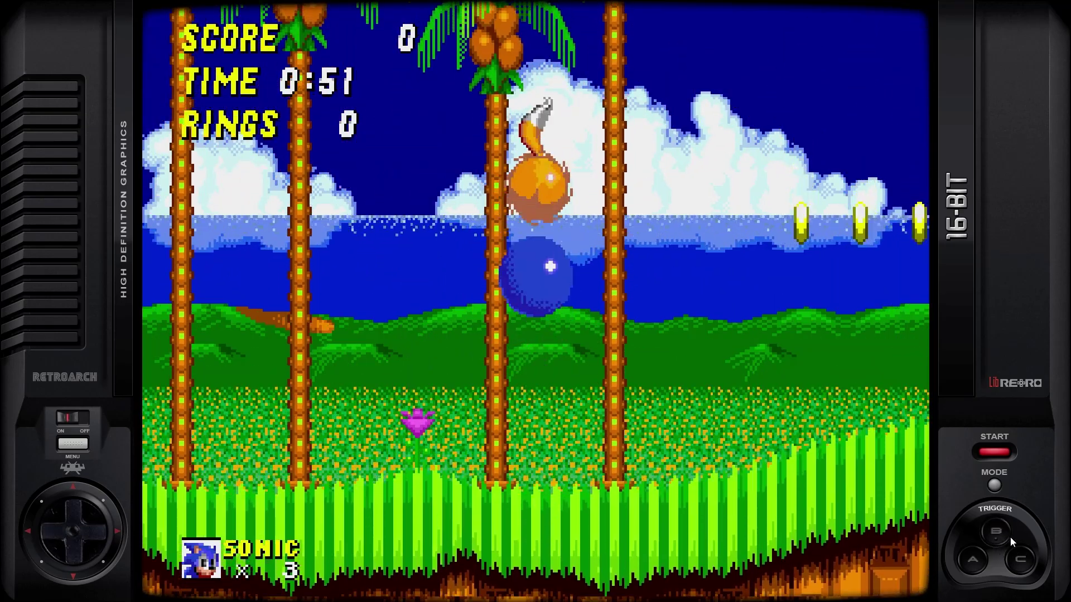
key(z)
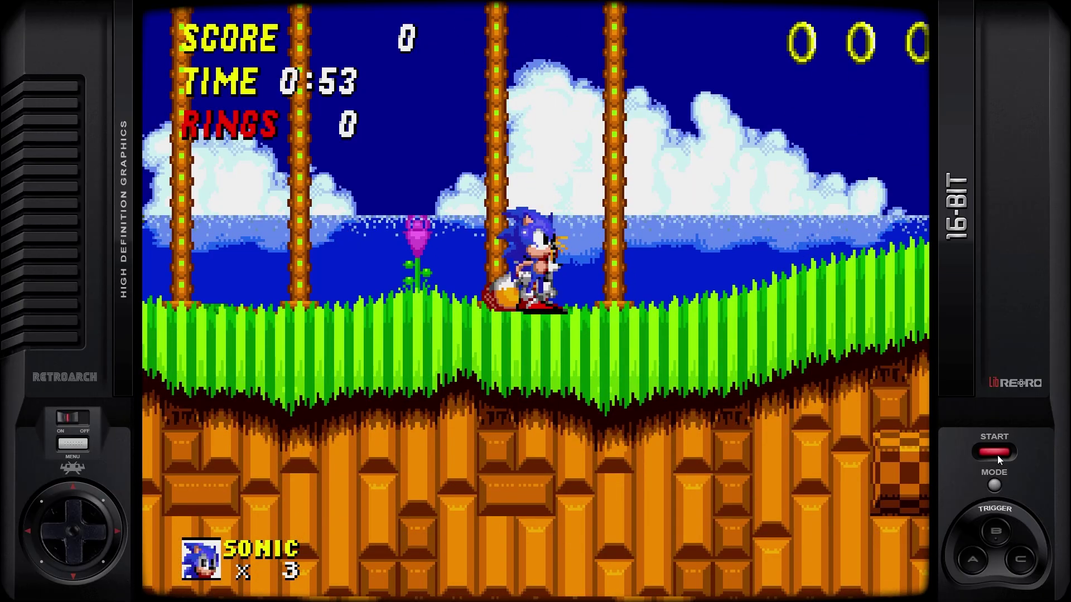
click(999, 482)
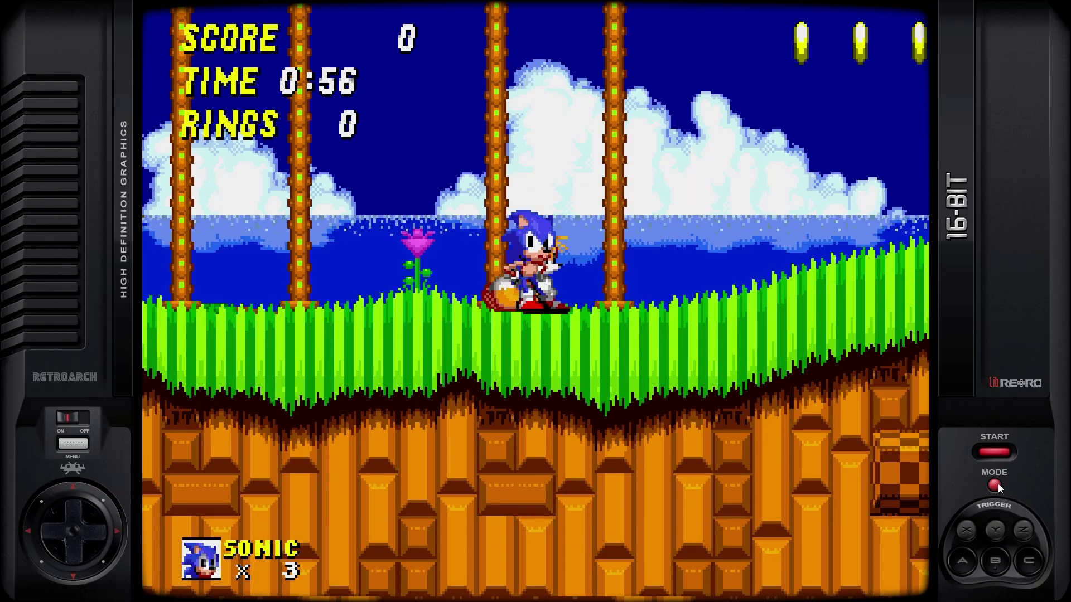
click(74, 444)
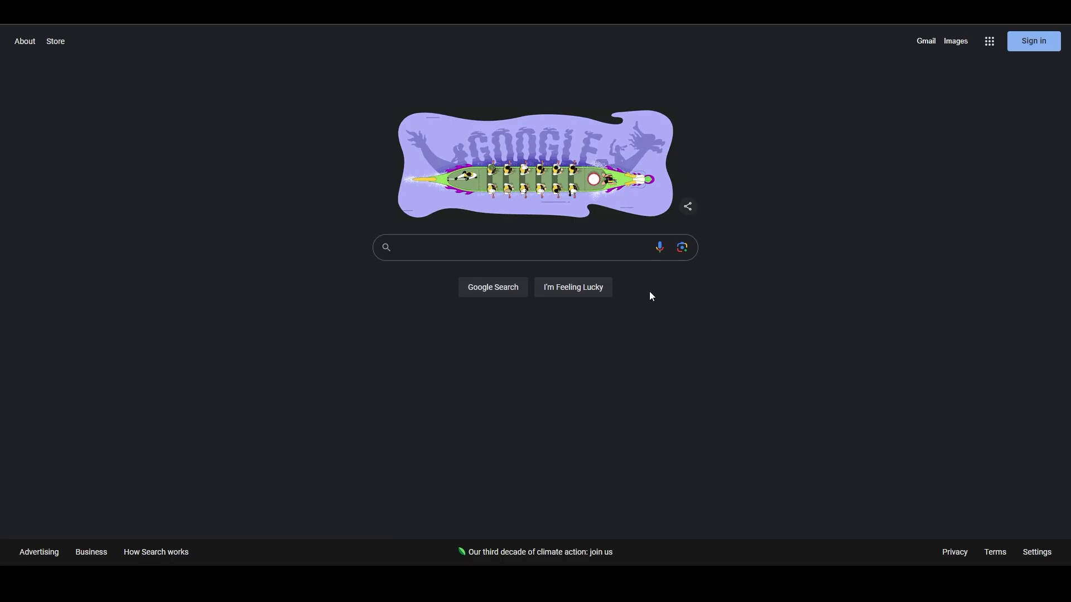
Search Google for "retroarch overlays" and look through the Libretro forum thread Console & Game Themed Bezels
click(520, 247)
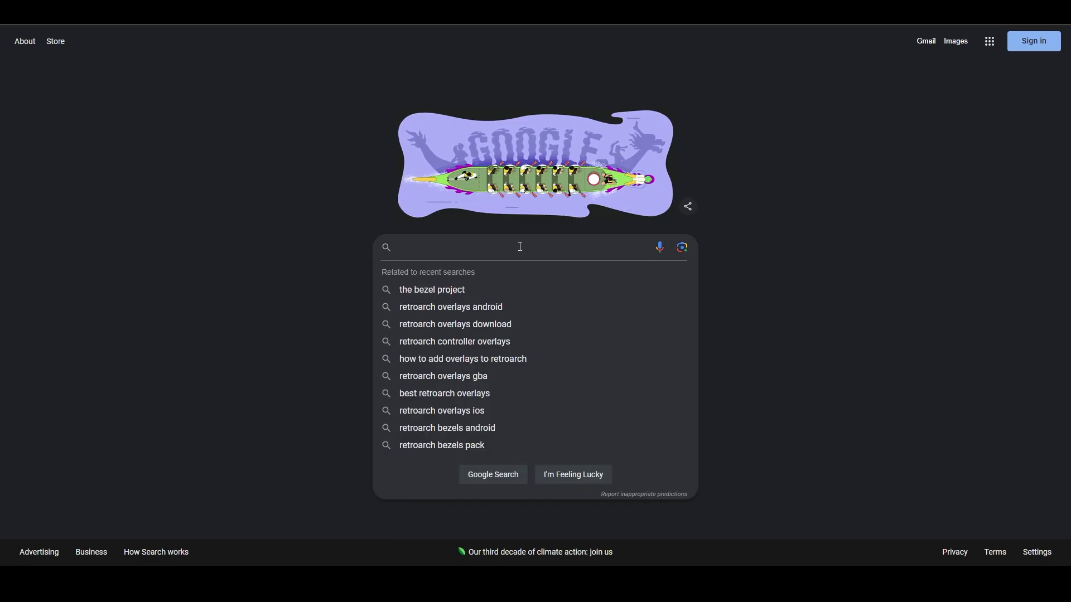
text(retroarch)
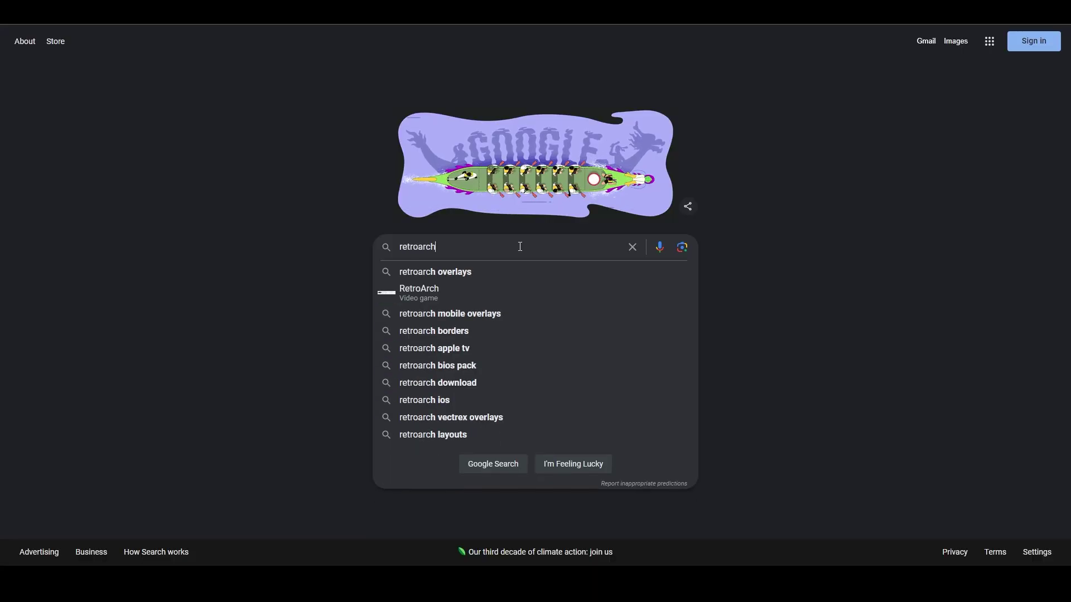
text( overlays)
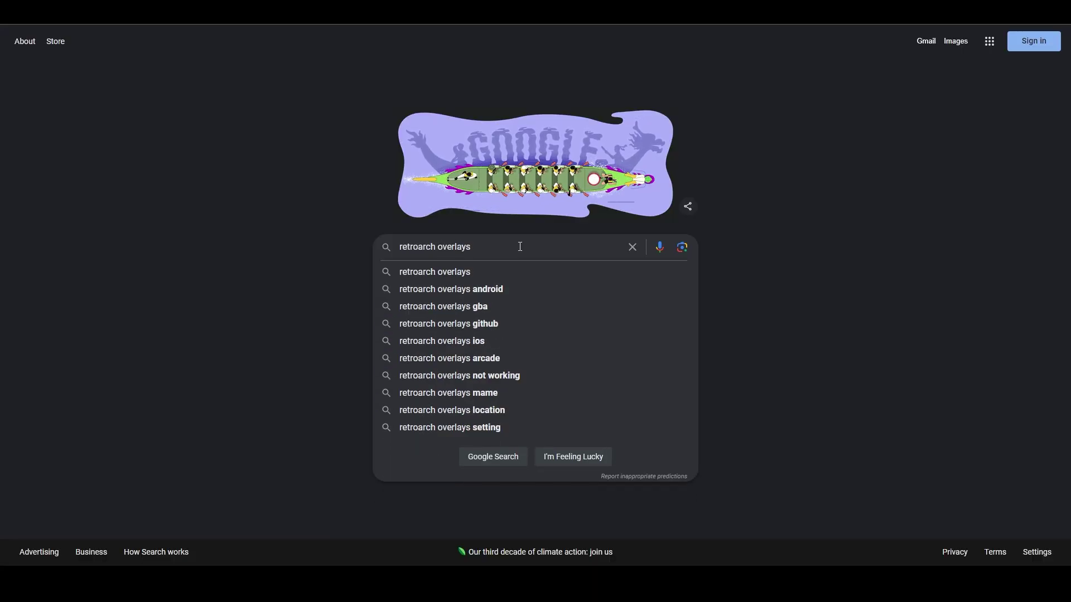
key(Return)
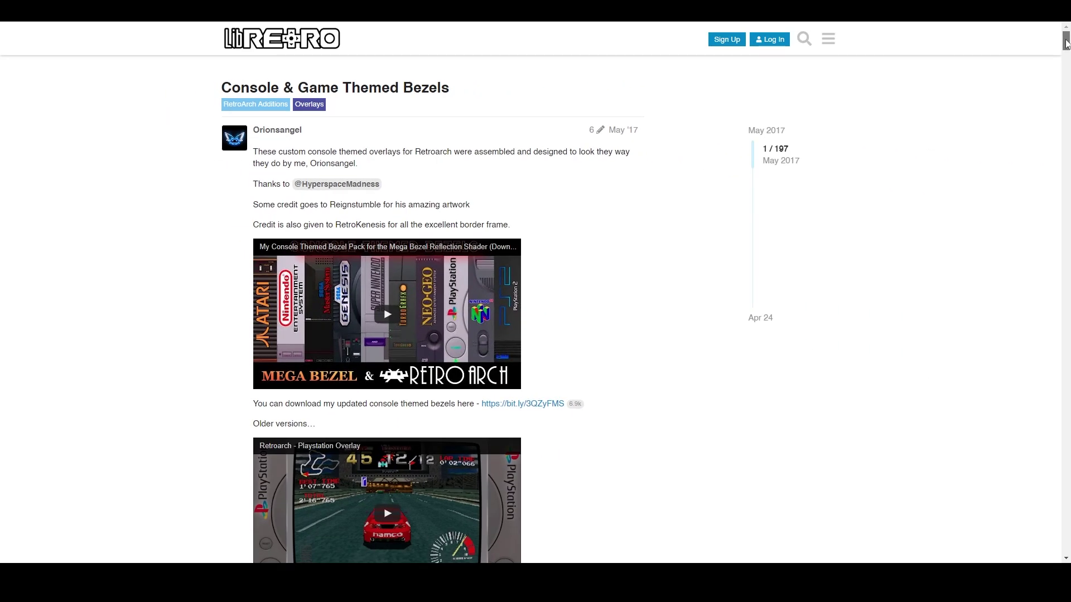
drag(1066, 44, 1067, 186)
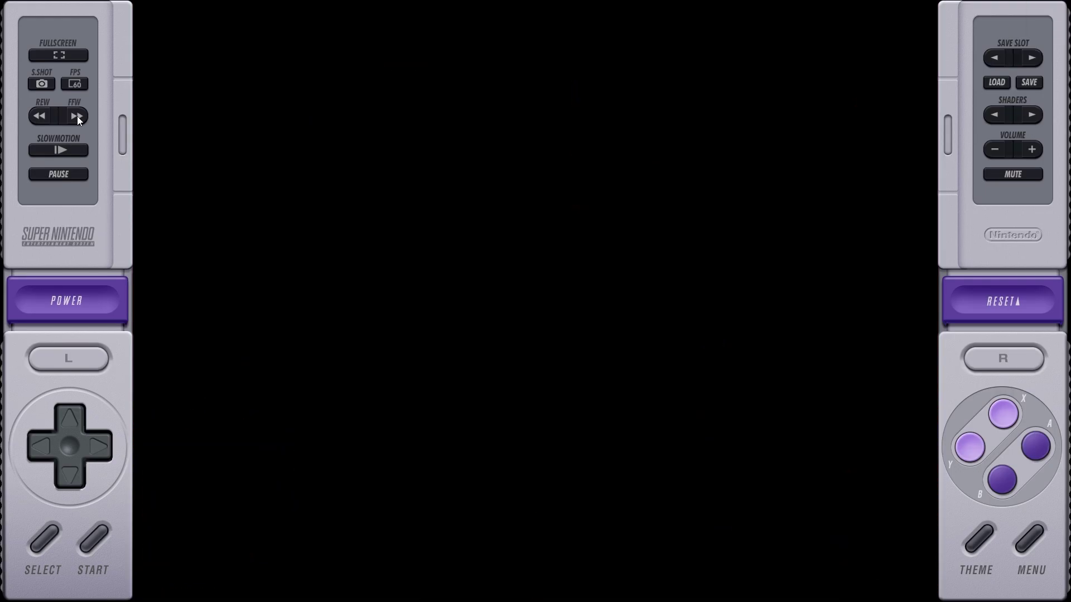
Try the Super Nintendo overlay's fast-forward, pause and slow-motion controls and turn on the FPS display
click(77, 116)
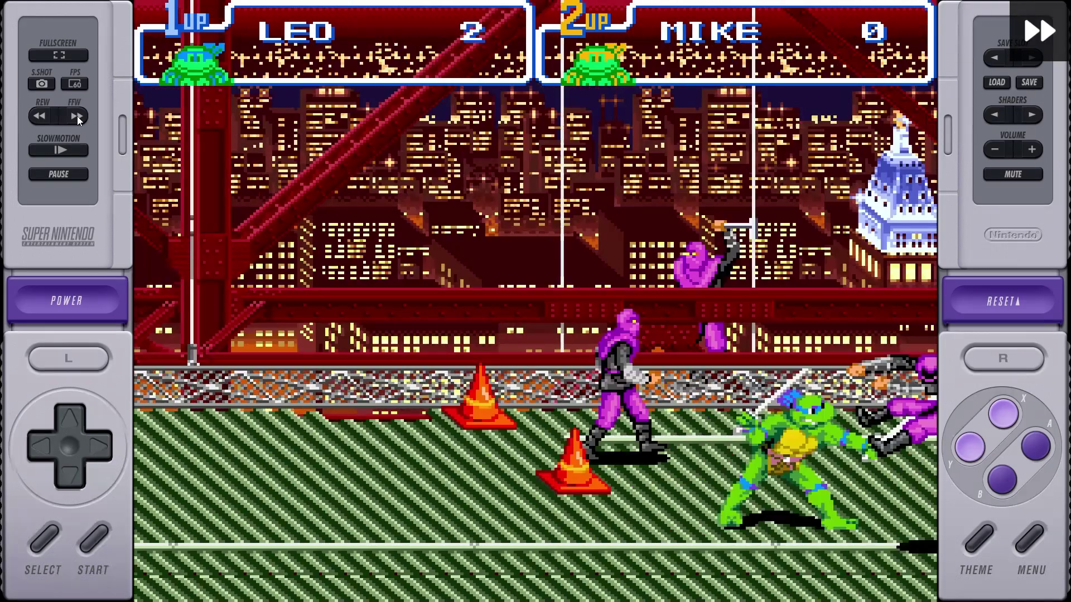
click(59, 175)
click(64, 150)
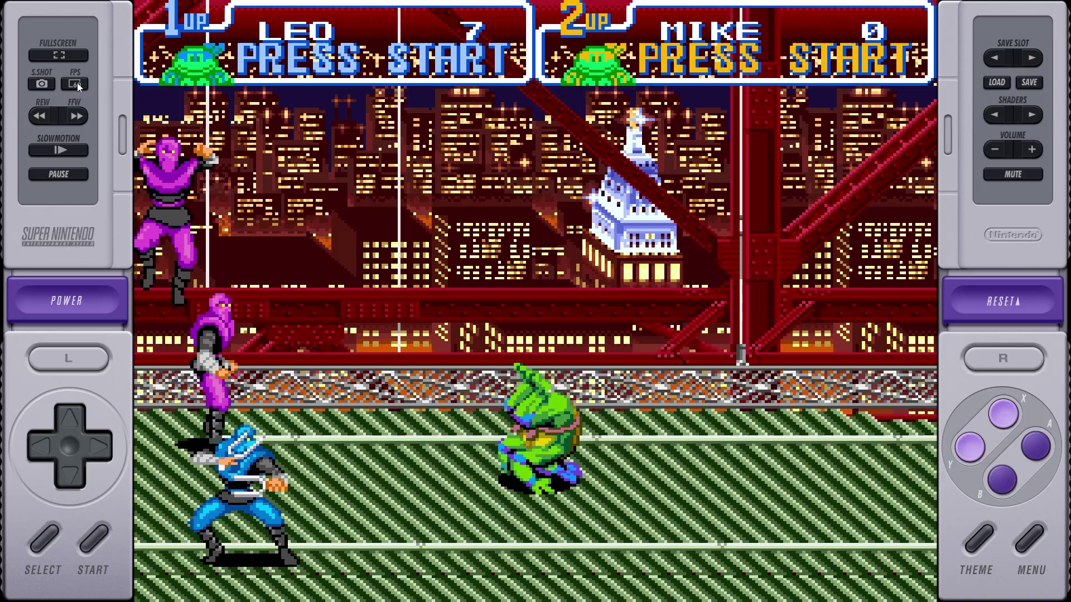
click(77, 83)
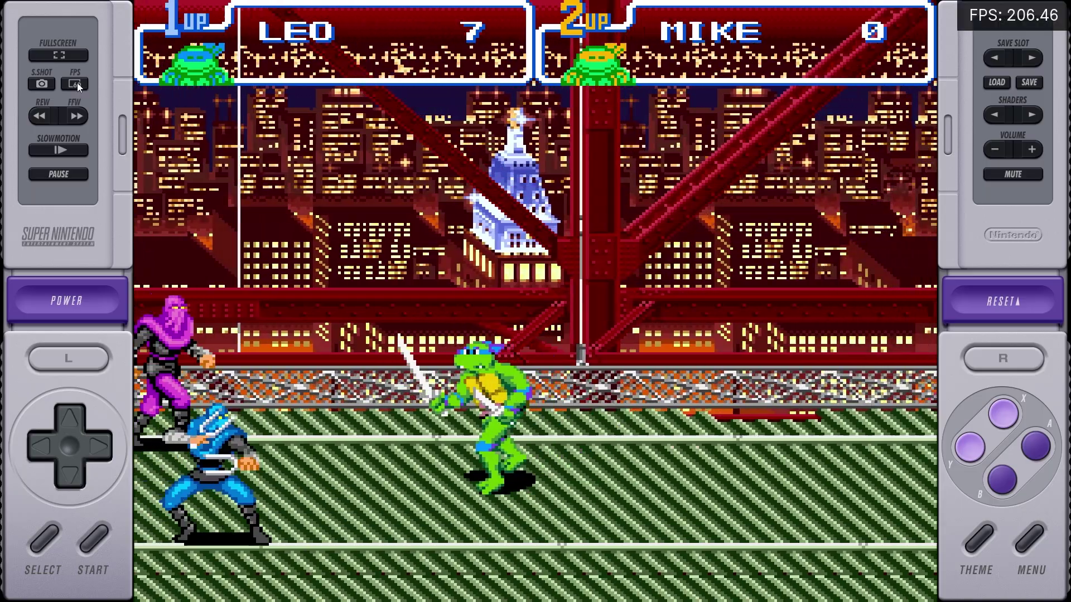
Raise the volume to +0.5 dB and lower it again, and switch mute on and off with the Super Nintendo overlay
click(991, 151)
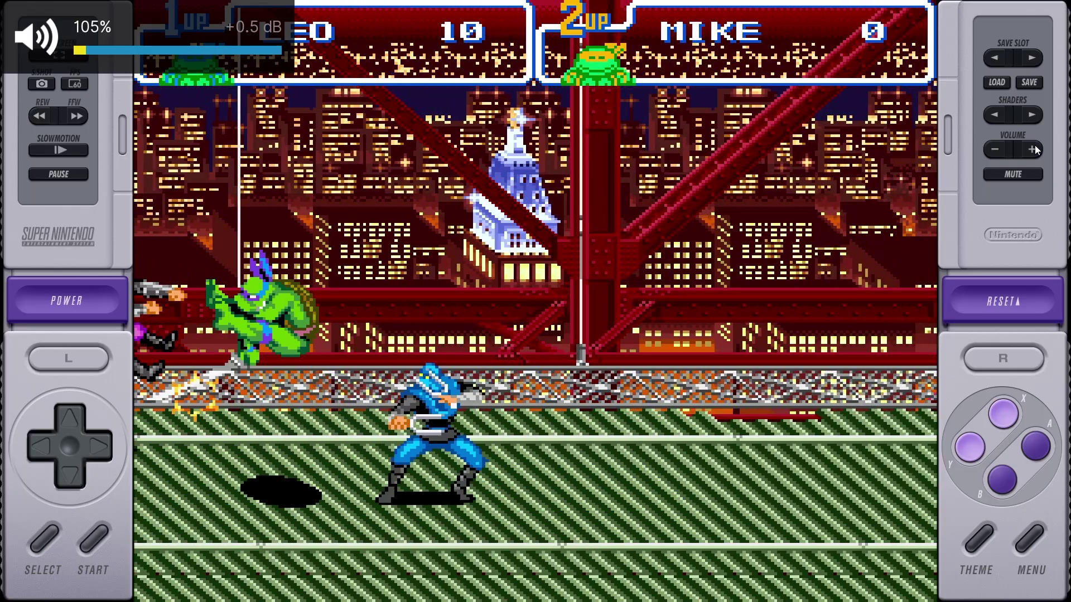
click(991, 151)
click(1014, 174)
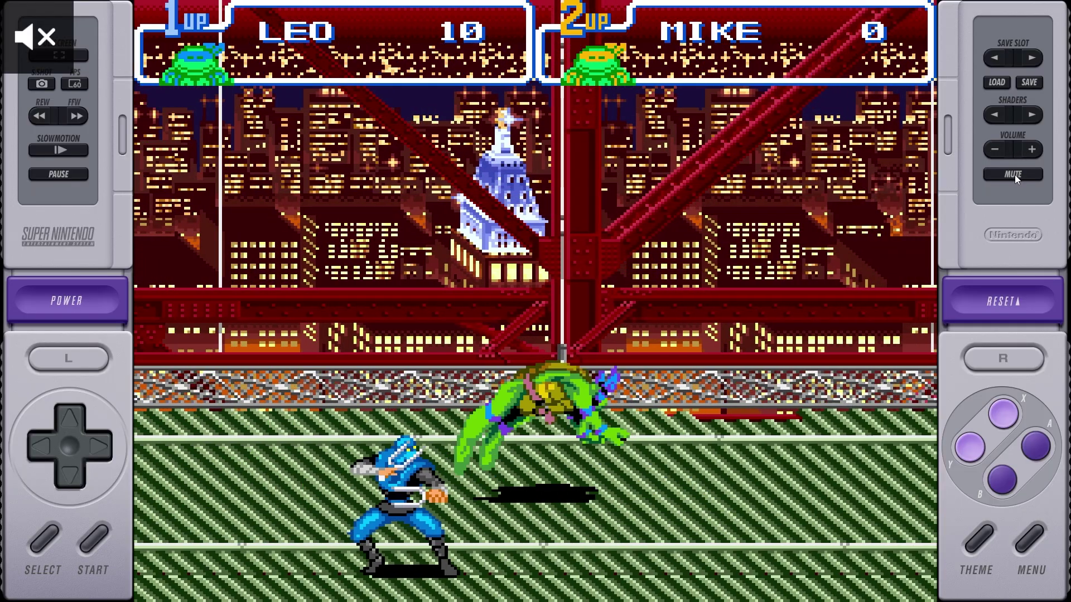
click(1015, 175)
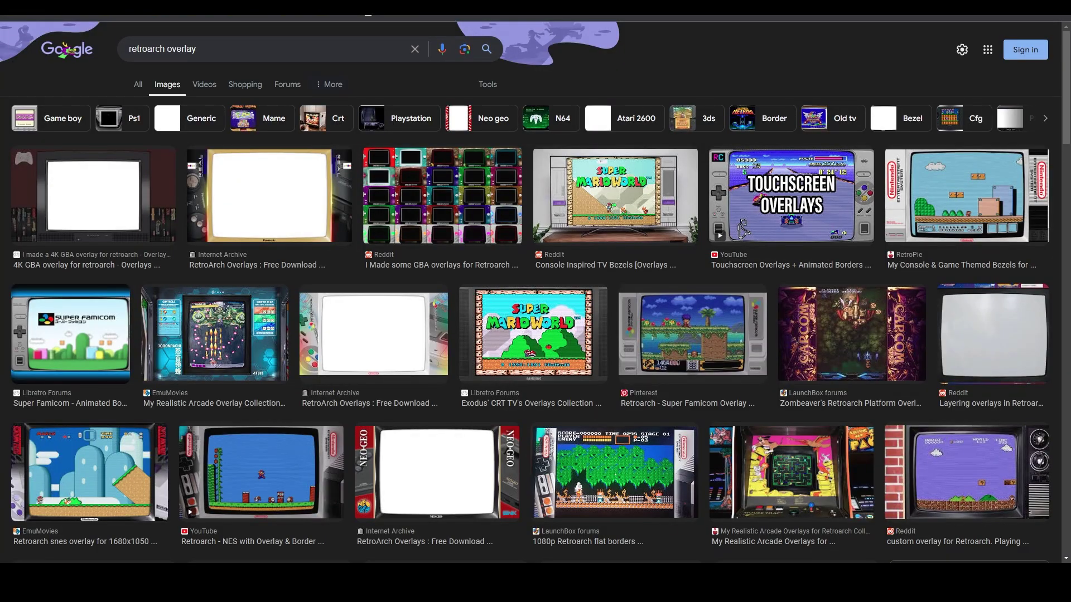
Browse the Google image results for "retroarch overlay" to see the available border designs
scroll(640, 255, down, 3)
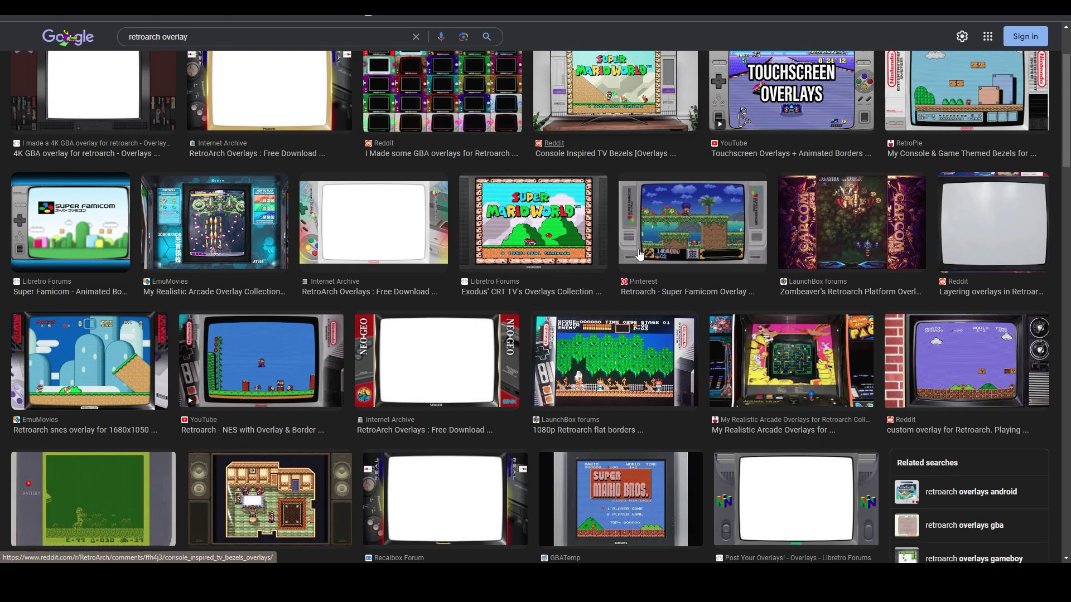
scroll(694, 255, down, 6)
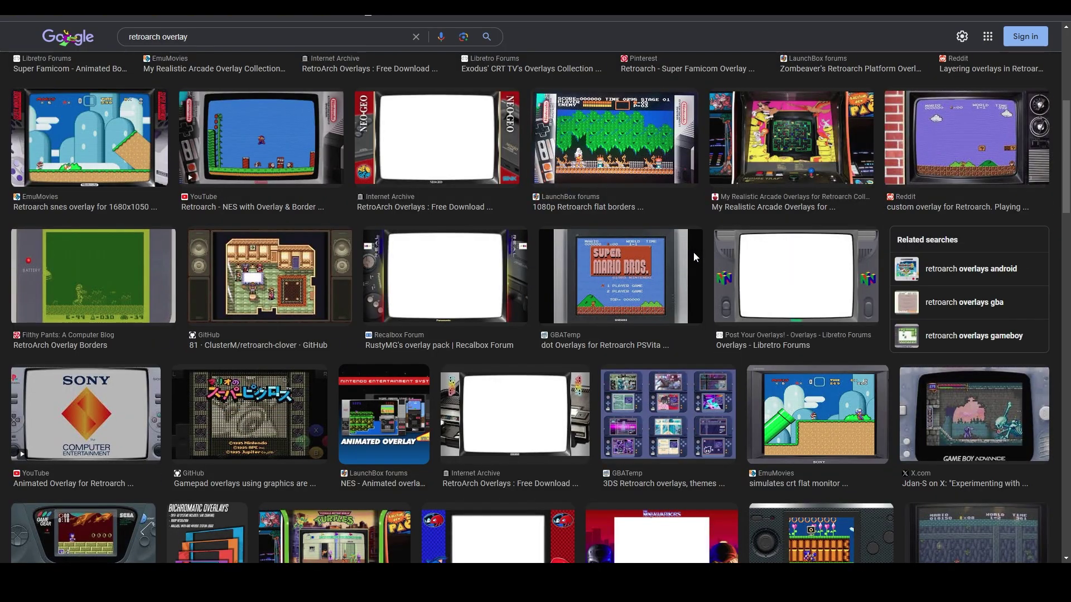
scroll(693, 252, down, 3)
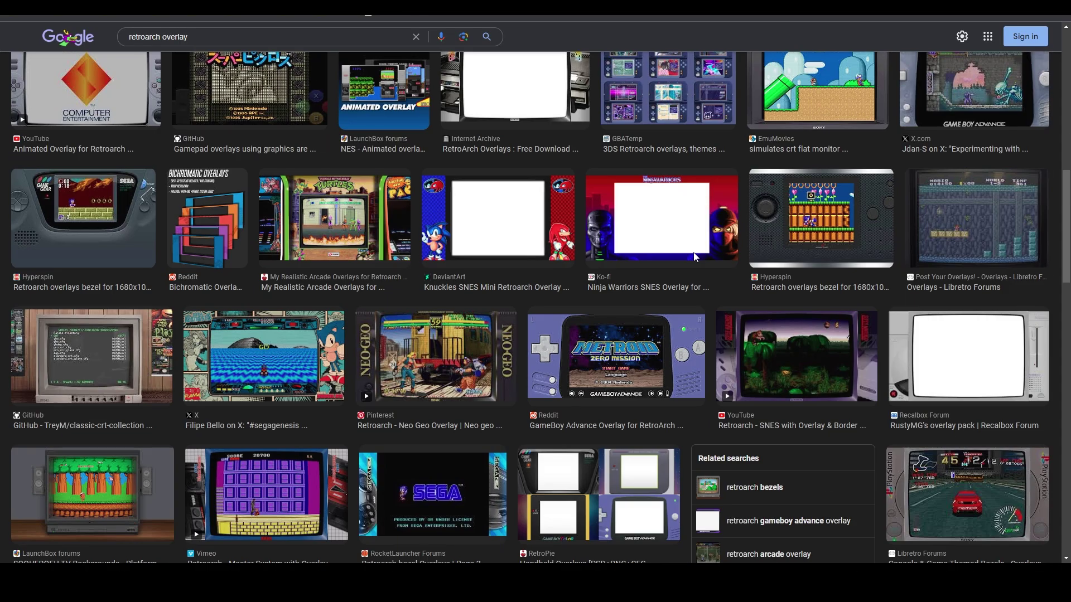
scroll(694, 254, down, 7)
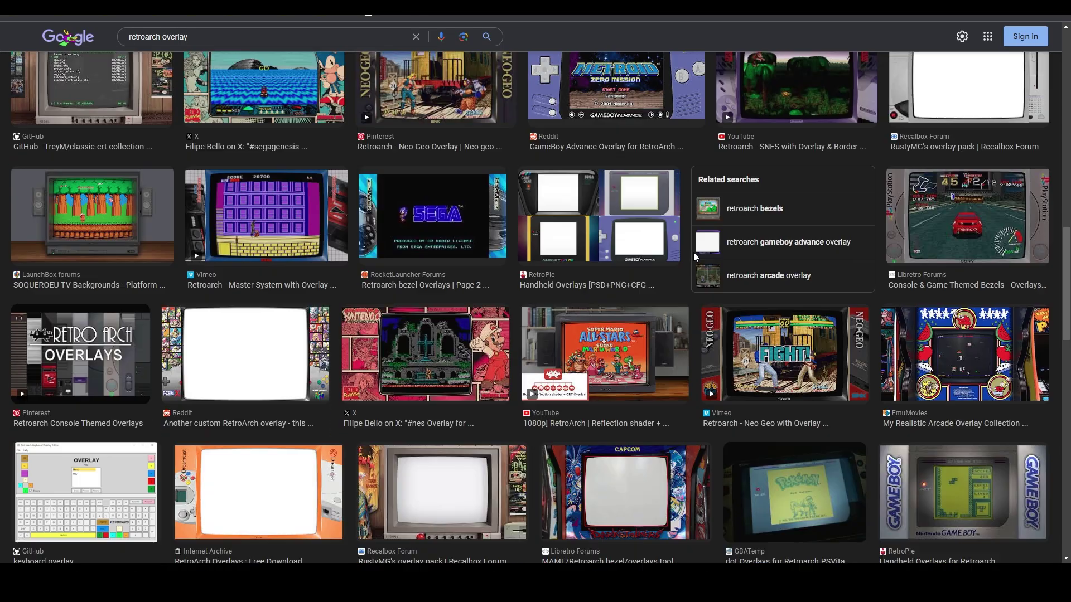
scroll(694, 252, down, 2)
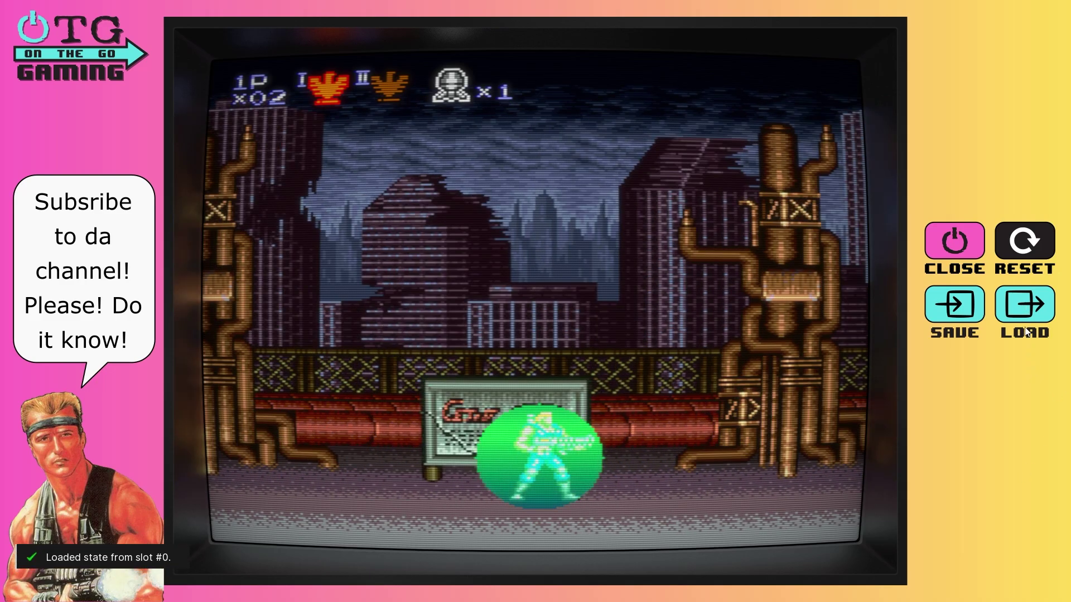
Run the soldier forward through the ruined city stage while the custom OTG Gaming border is shown
key(Right)
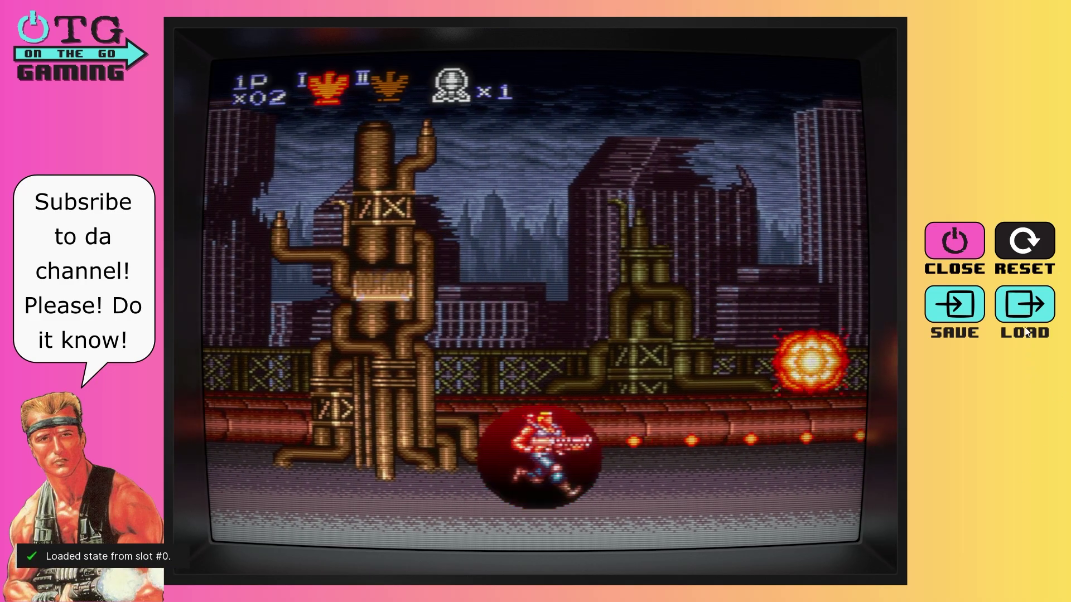
key(Right)
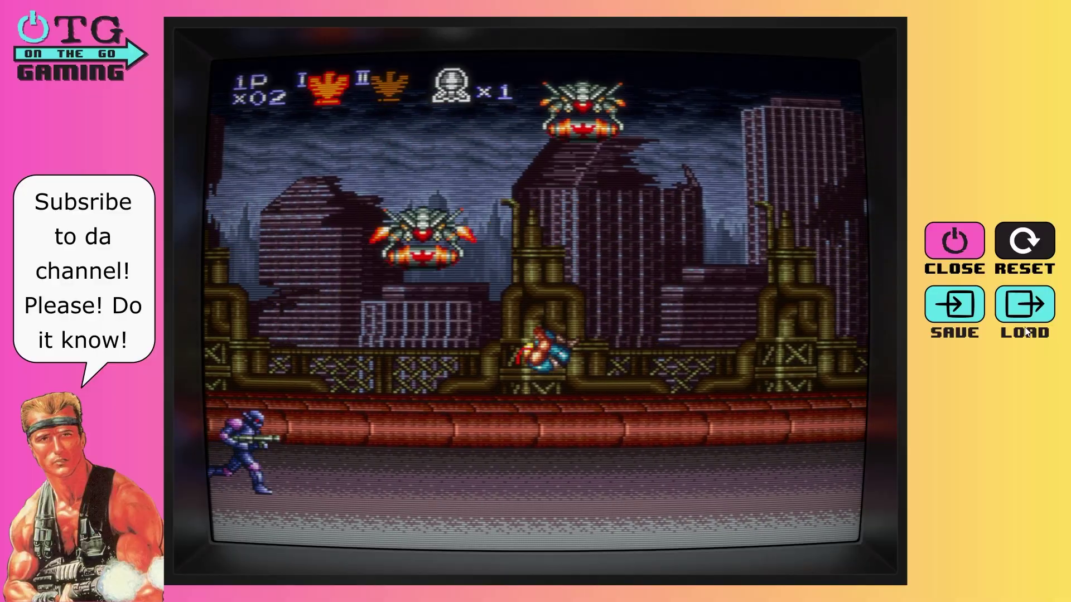
key(Right)
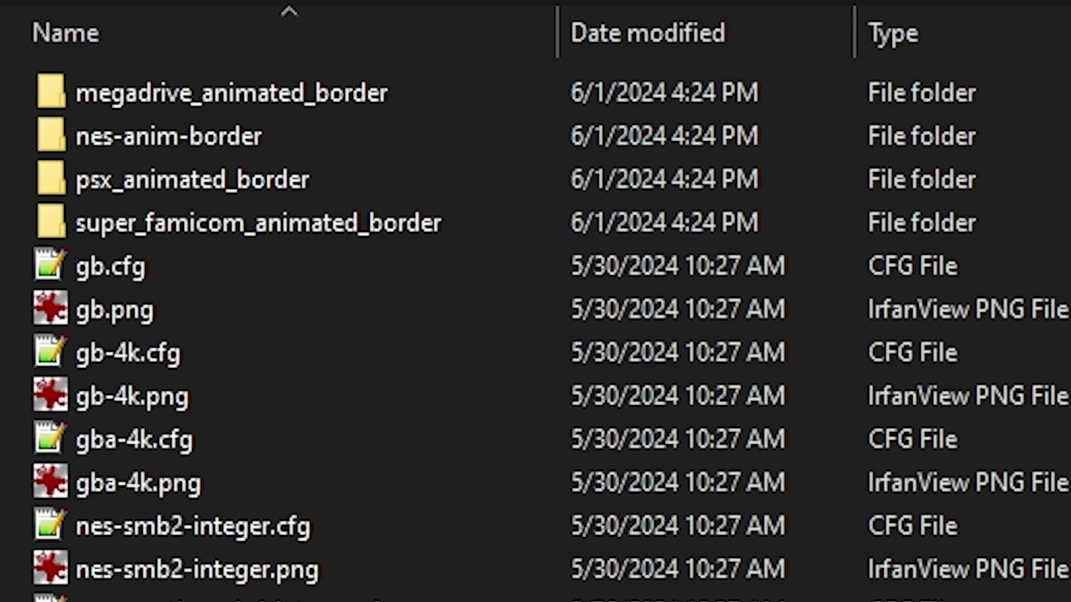
Open gb.cfg from the overlay files and examine its lines for the gb.png image name and the full-screen setting
click(95, 320)
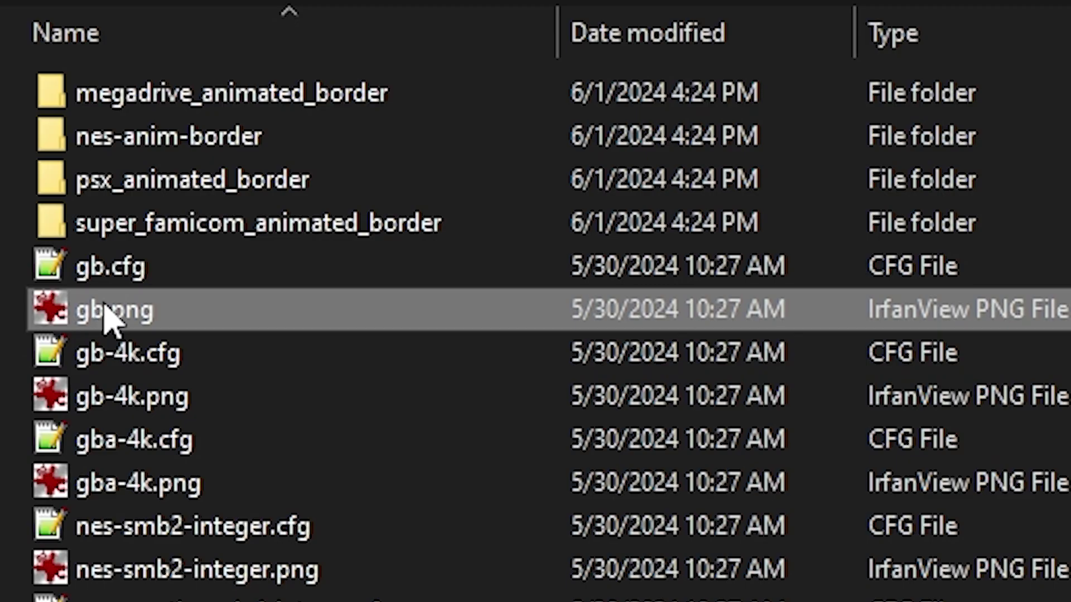
click(109, 264)
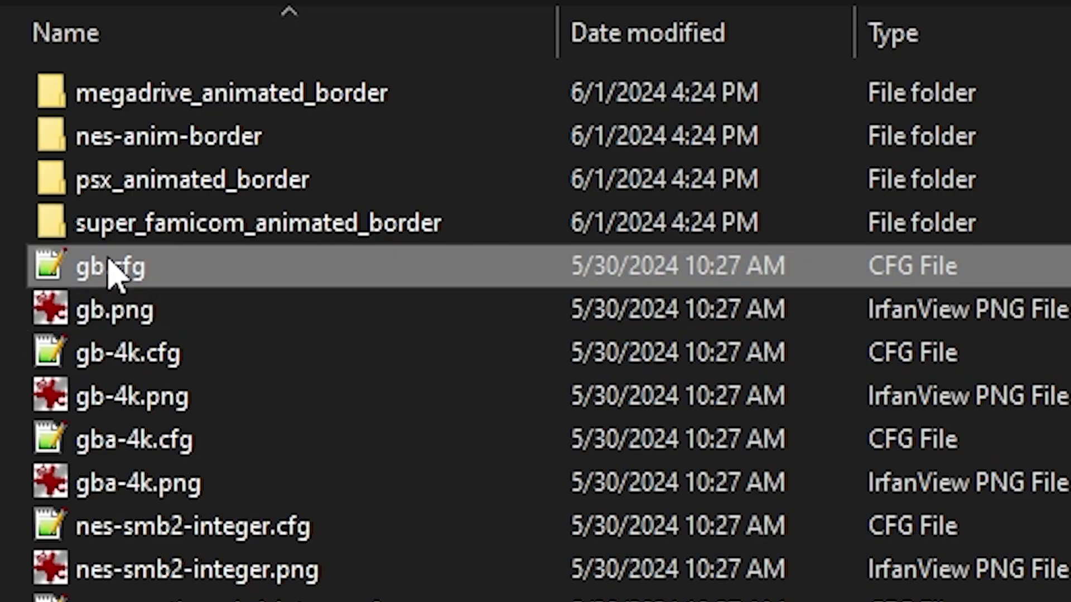
double_click(110, 268)
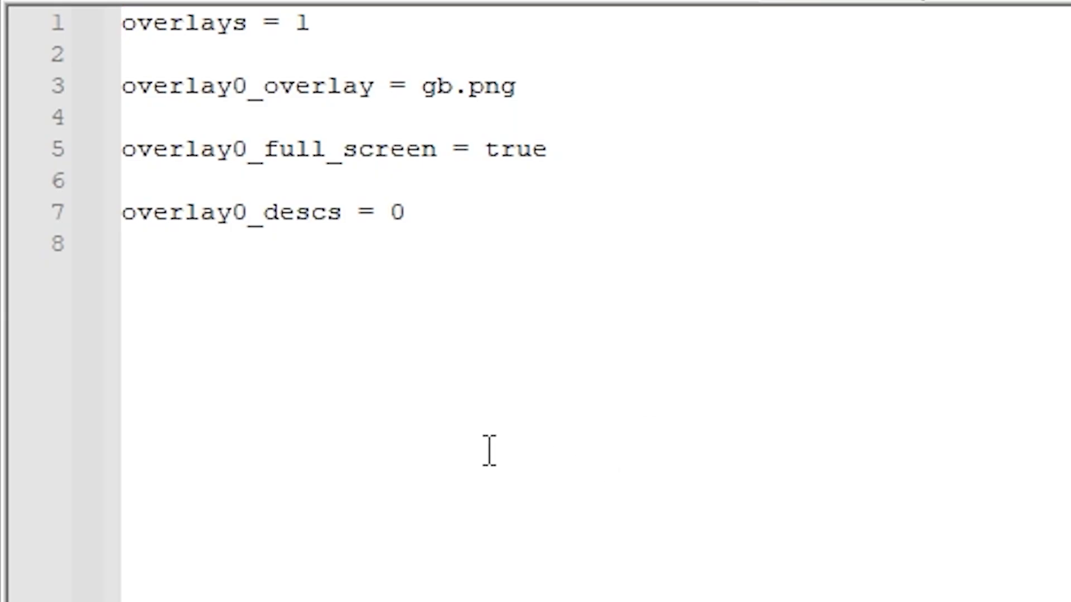
drag(422, 85, 519, 88)
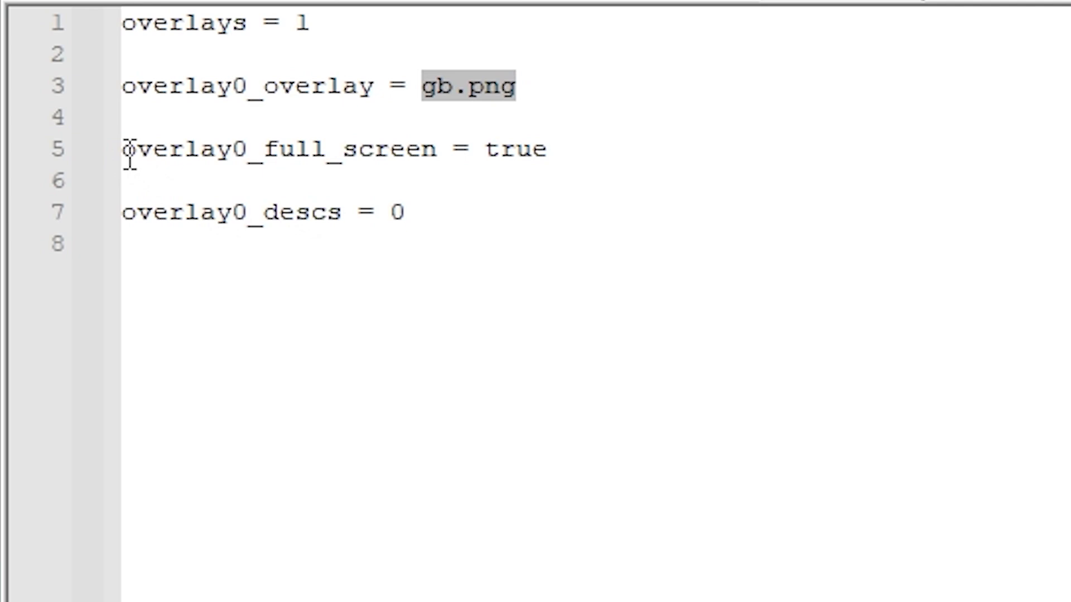
drag(126, 155, 558, 173)
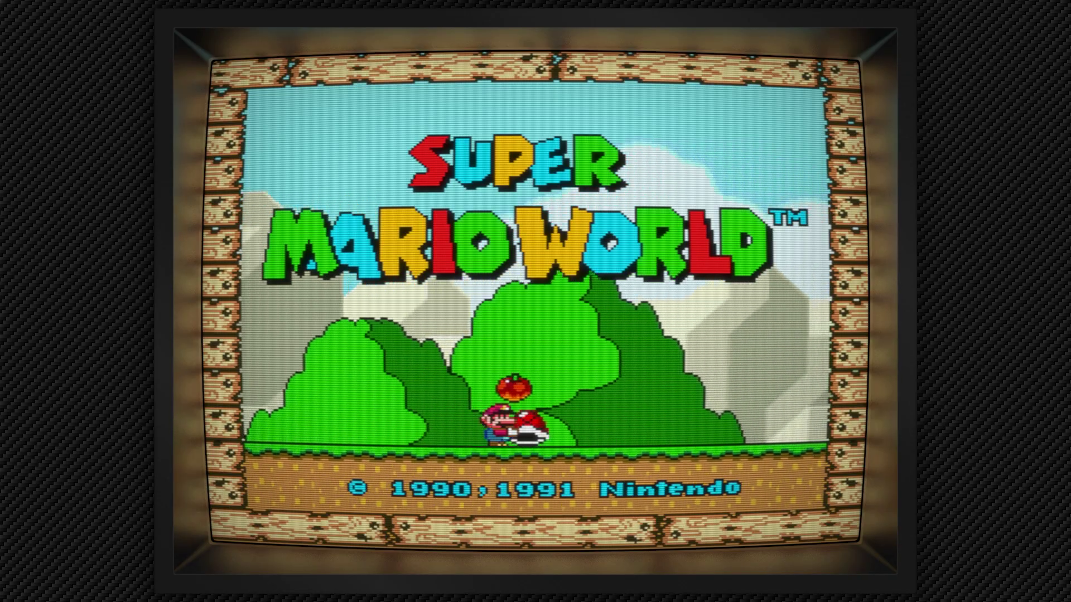
Take a screenshot of the running Super Mario World title screen from RetroArch's Quick Menu
key(F1)
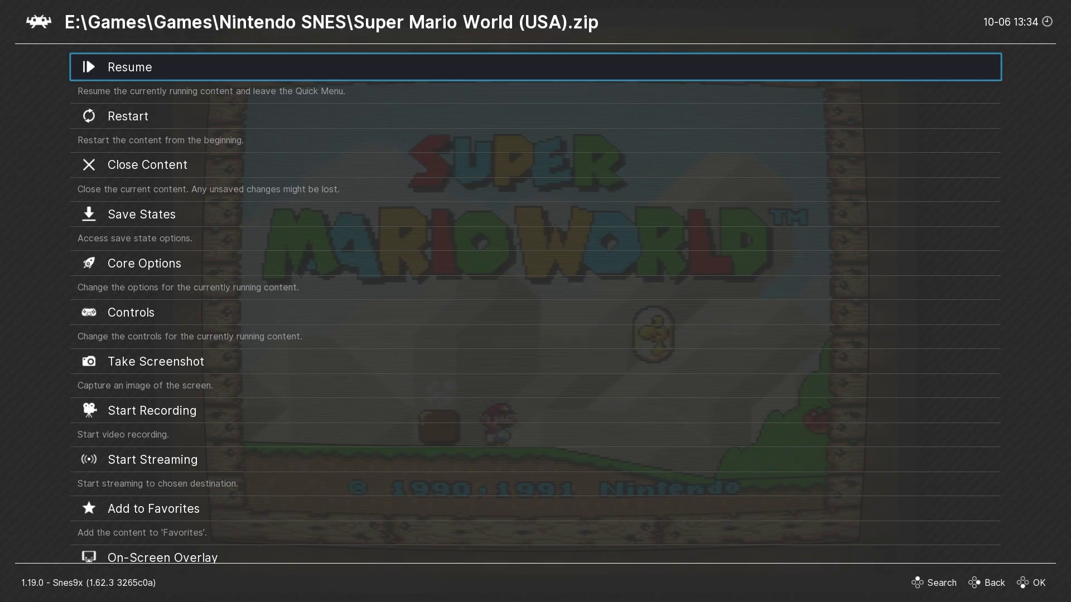
key(Down)
key(Down)
key(Down)
key(Down)
key(Down)
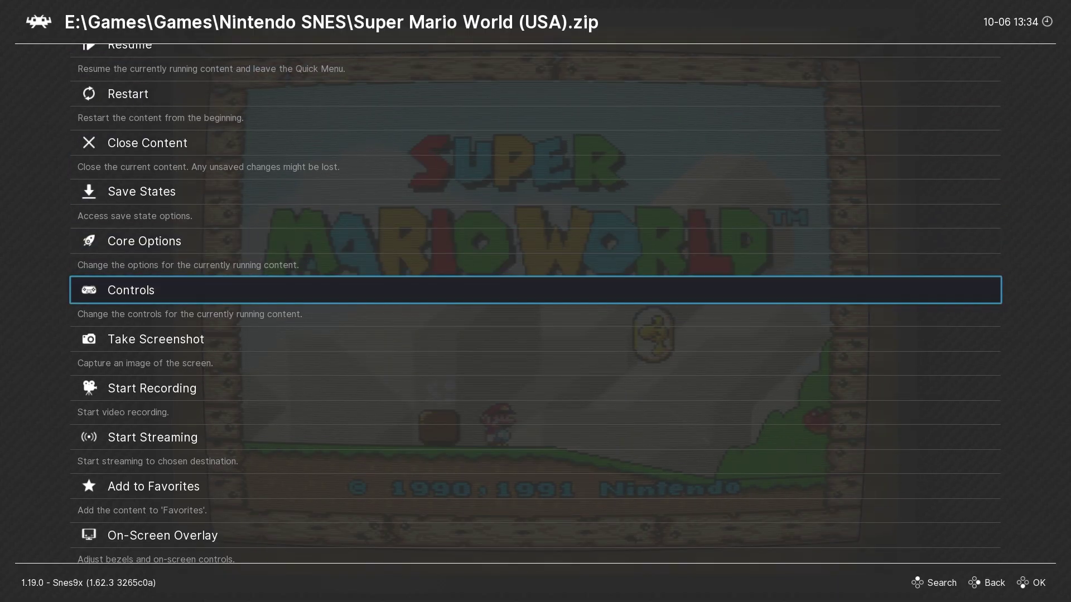
key(Down)
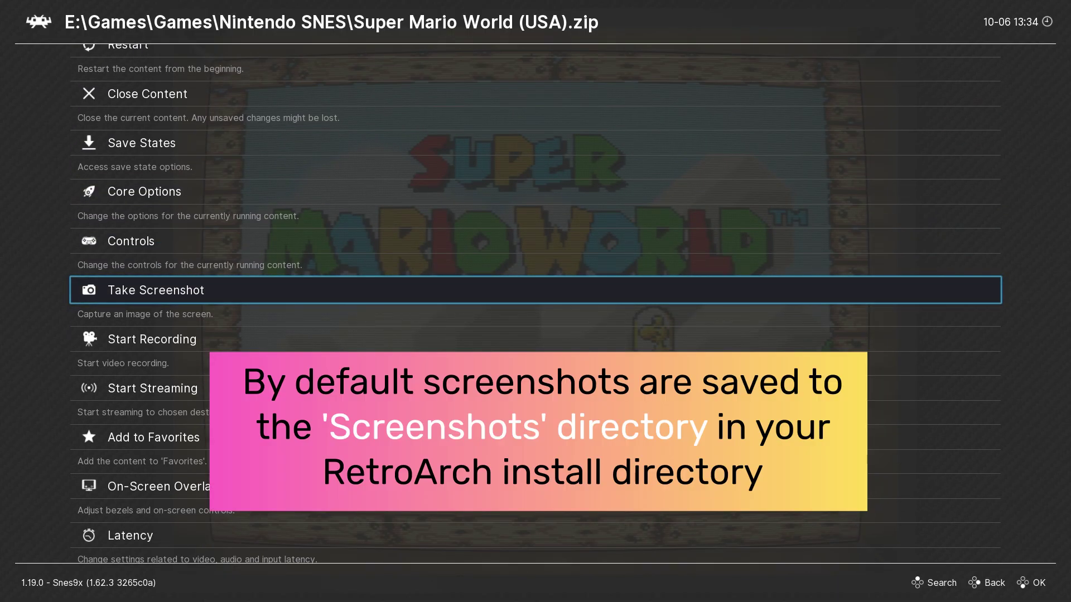
key(Return)
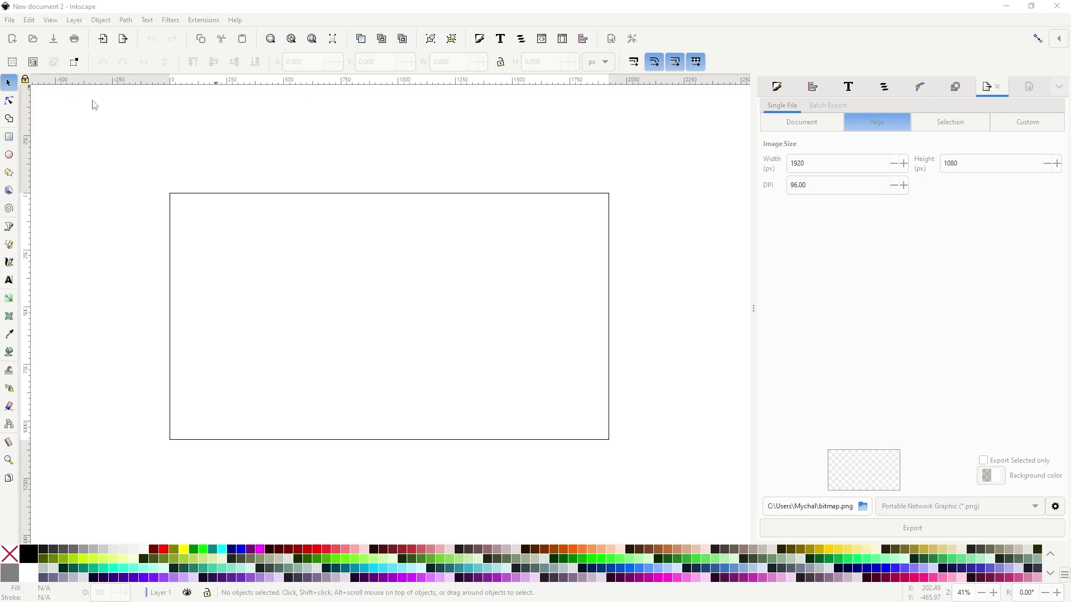
Switch to Inkscape, paste the game screenshot onto the page and cover its TV frame with a 50% opaque rectangle about 1337 × 1026 px
key(ctrl+v)
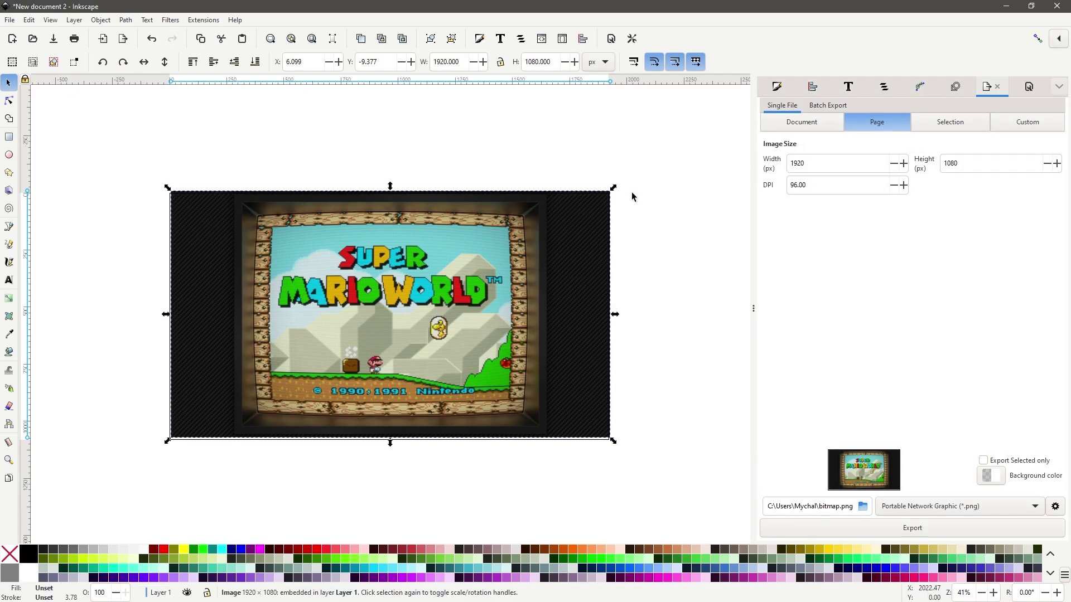
click(223, 178)
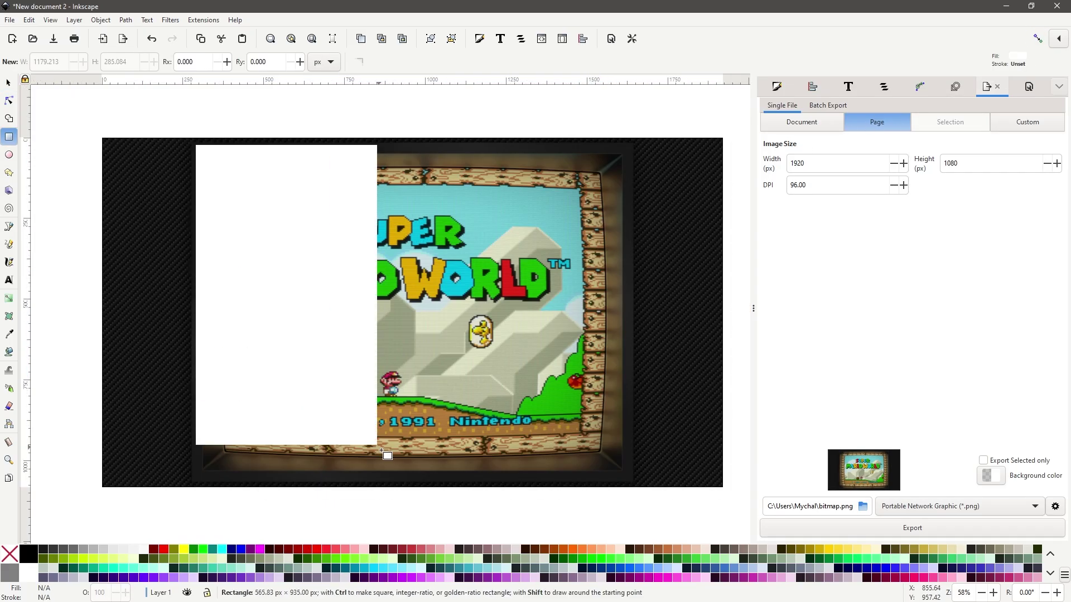
scroll(294, 376, up, 4)
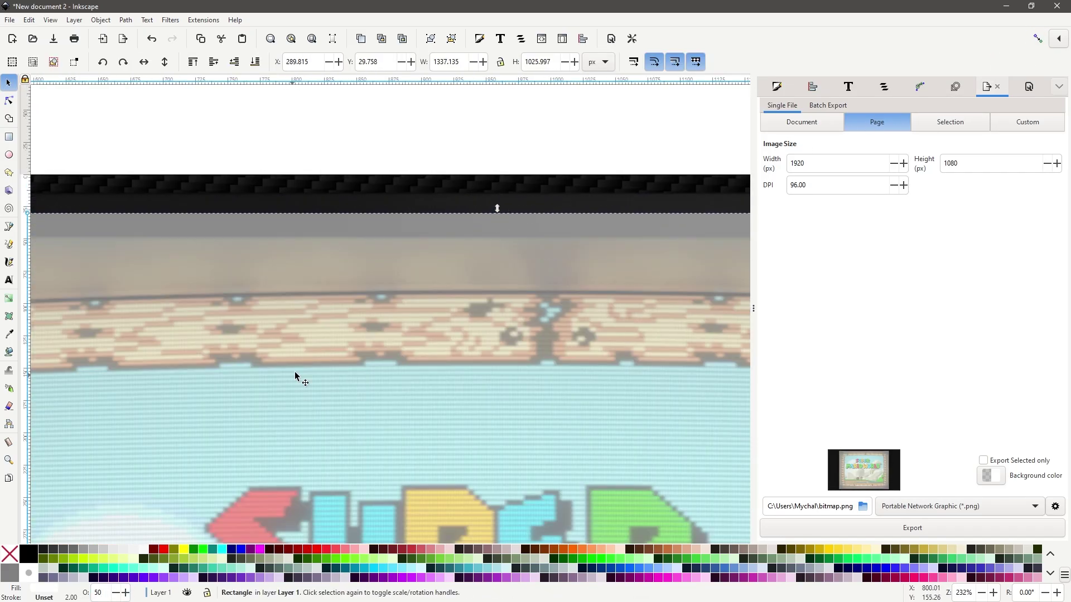
scroll(607, 359, down, 3)
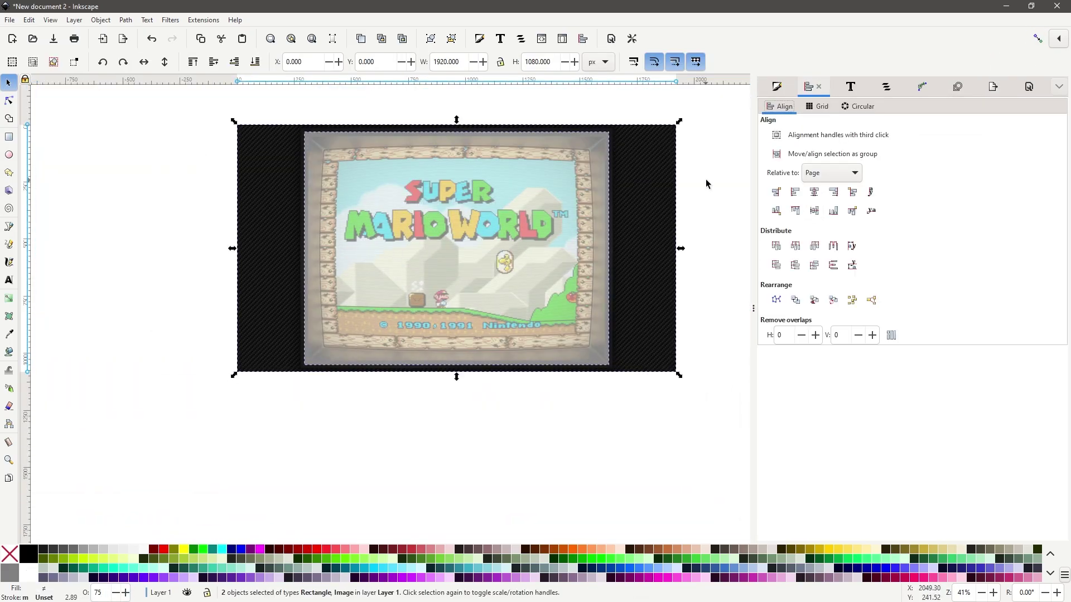
Add a 1920 × 1080 px rectangle over the whole page and give the border around the TV frame a pink-to-yellow gradient fill
click(128, 212)
key(Tab)
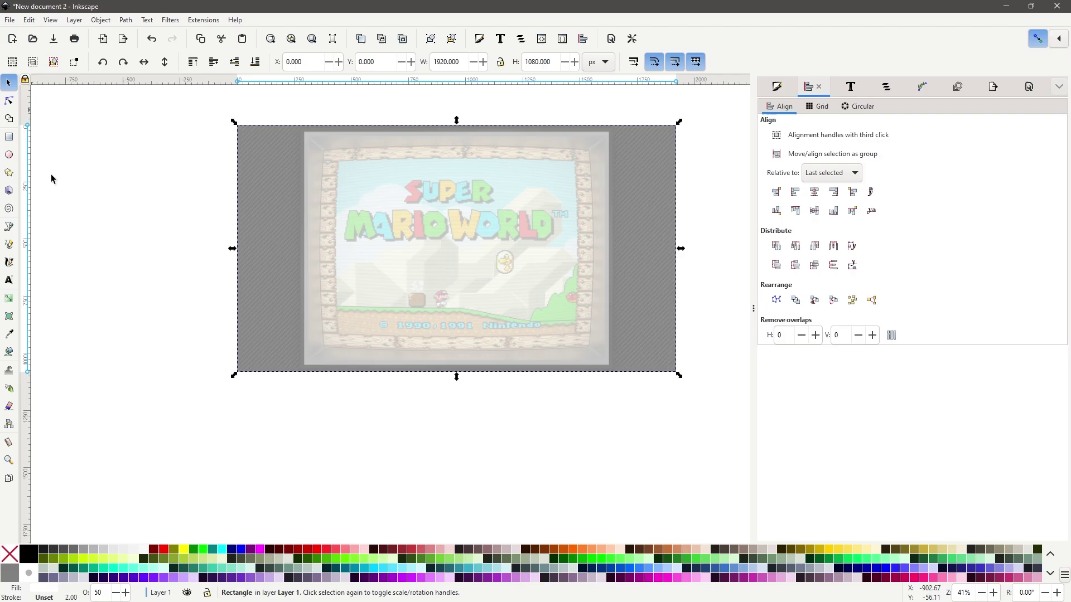
key(ctrl+minus)
click(776, 86)
click(800, 124)
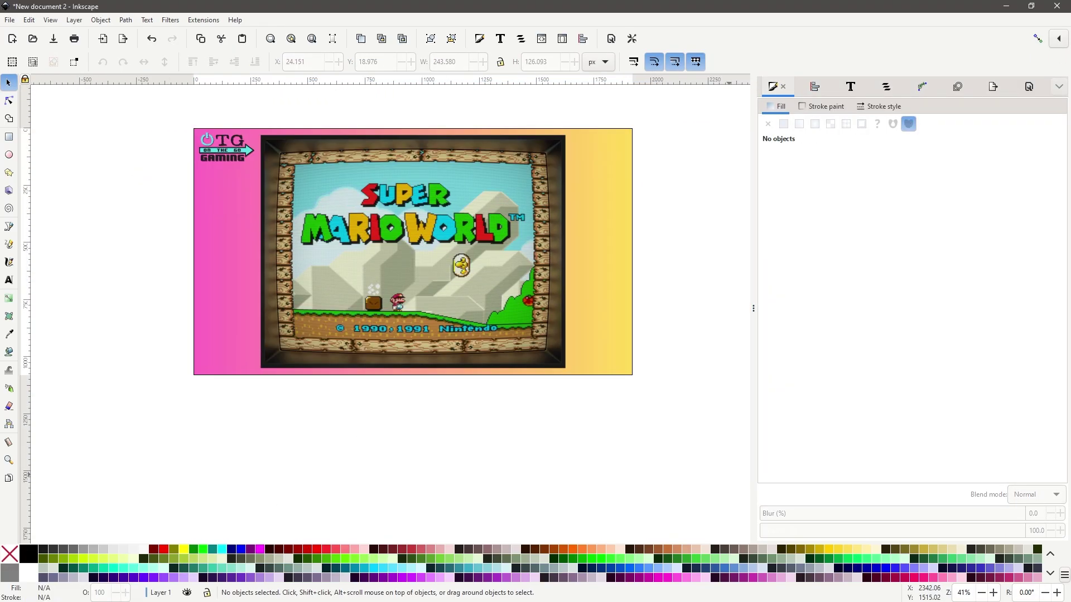
Paste the soldier image onto the page and place it, about 290 × 378 px, in the border's lower-left corner
key(ctrl+v)
drag(385, 350, 534, 290)
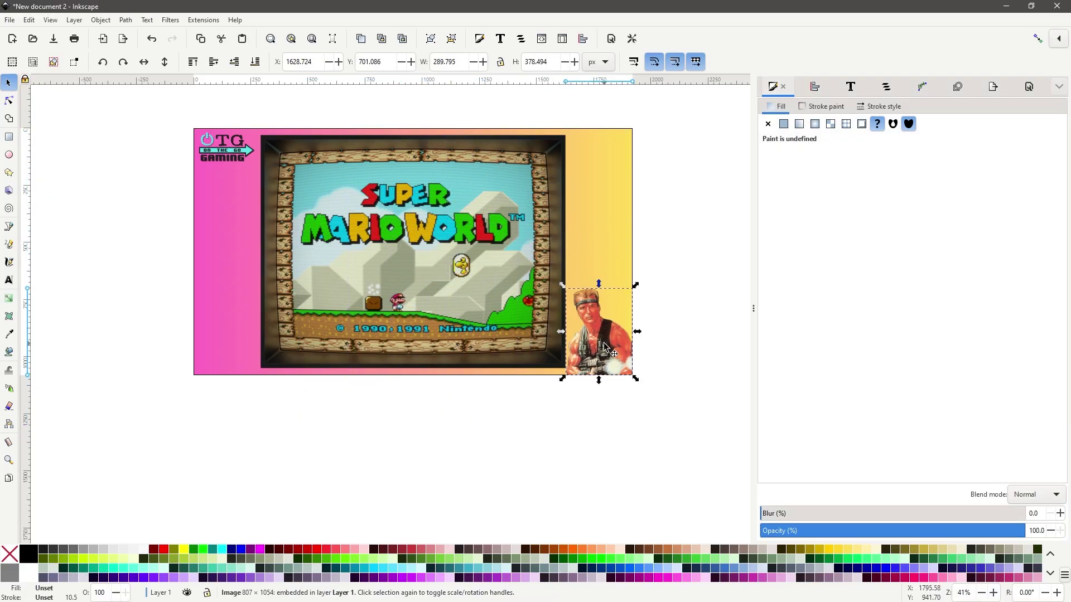
drag(599, 335, 227, 335)
click(182, 234)
scroll(182, 234, up, 1)
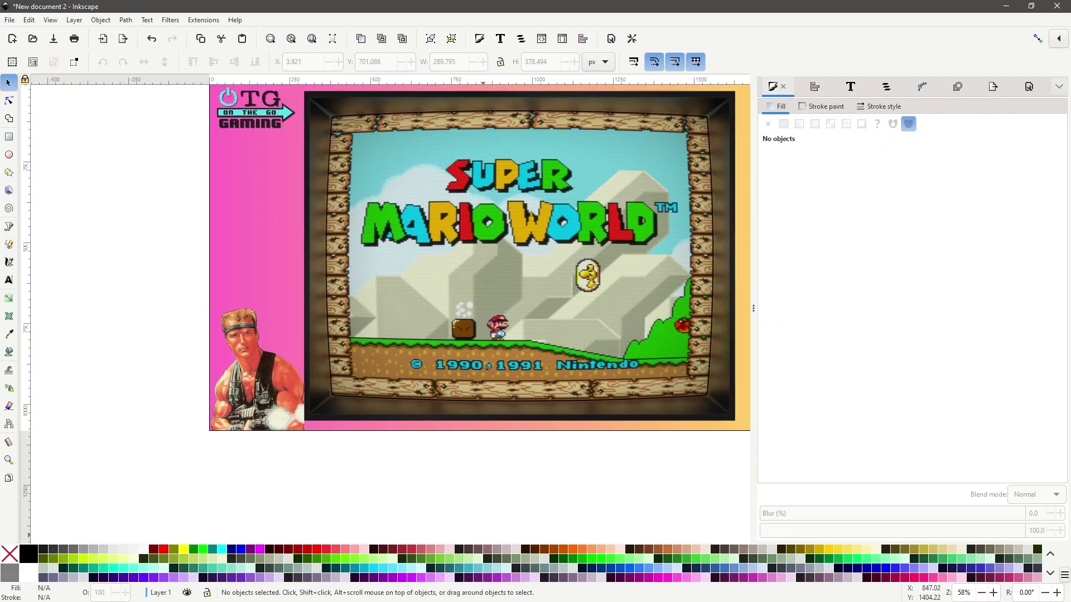
Add the text "Subsribe to da channel! Please! Do it know!" in a white speech bubble above the soldier
key(t)
click(89, 193)
text(Subsribe to da channel!)
key(Return)
text(Please! Do it know!)
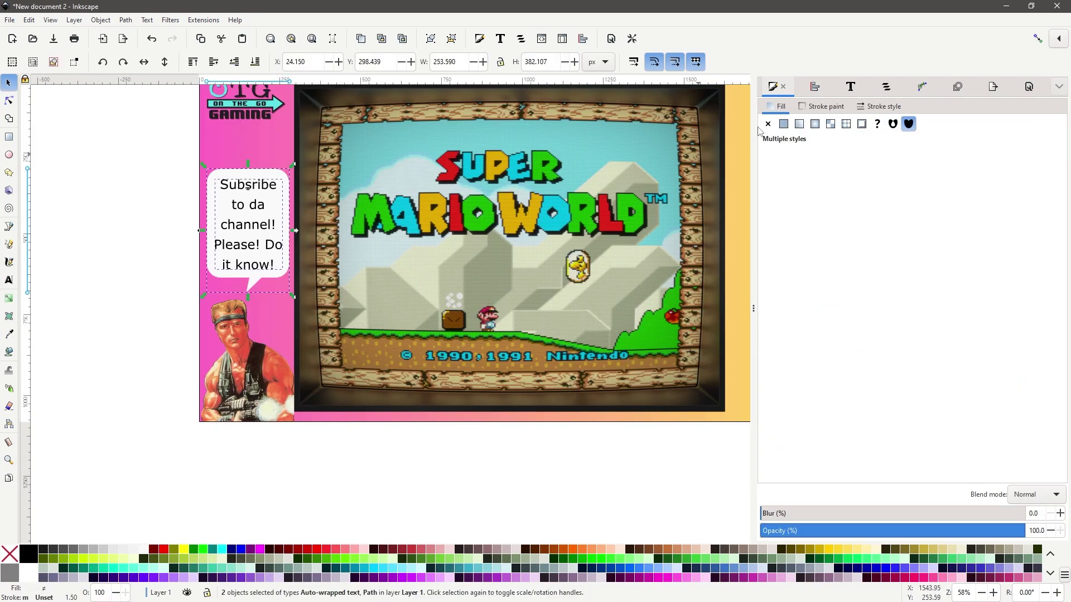
click(157, 151)
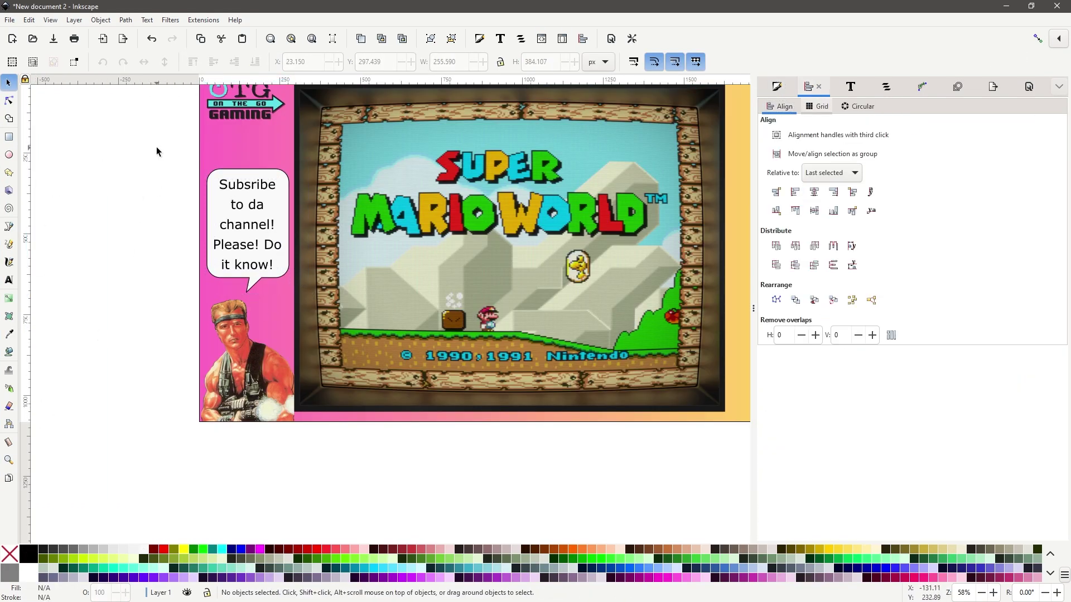
key(minus)
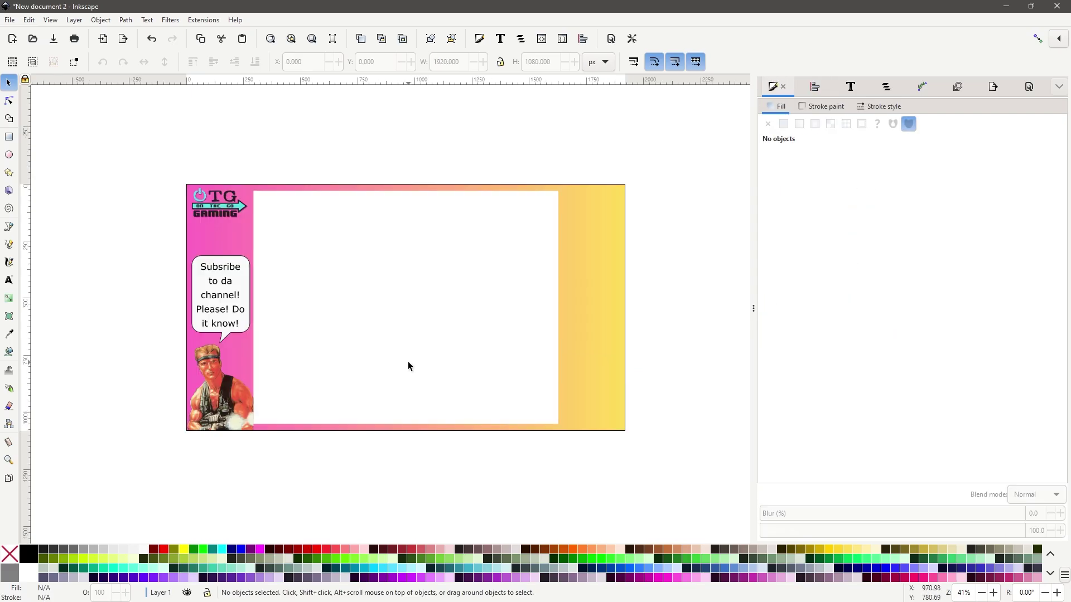
Export the page as OTG_Bill.png at 1920 × 1080 px, replacing the existing file
click(993, 88)
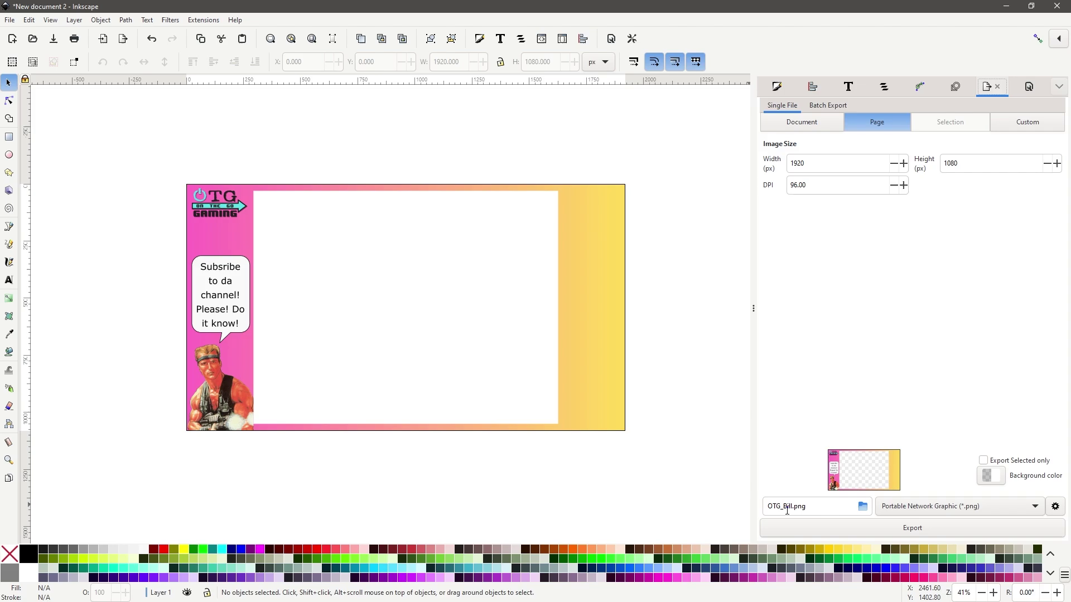
click(808, 530)
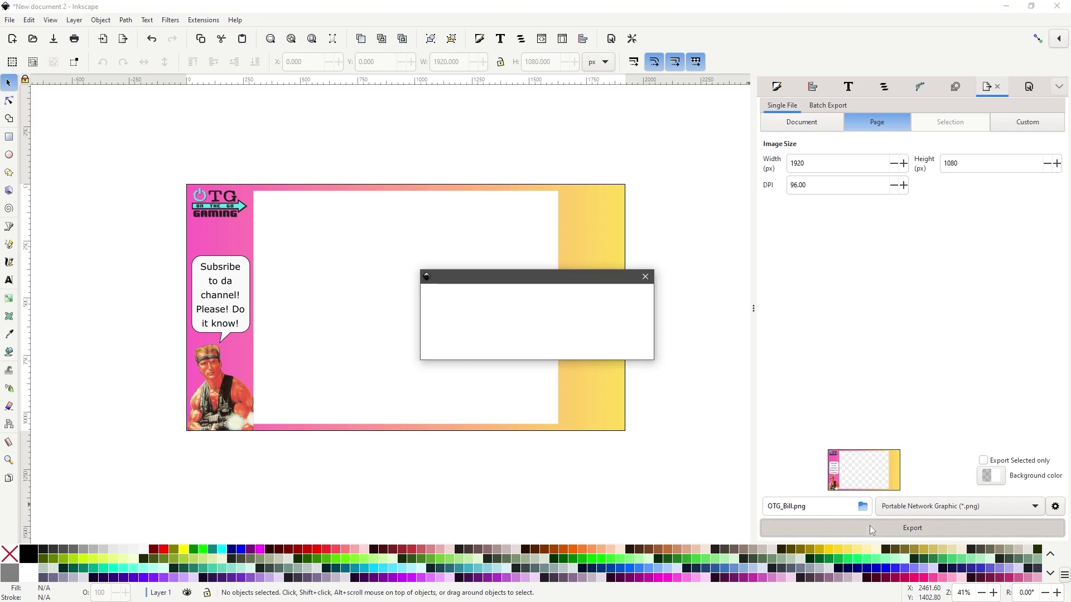
click(604, 355)
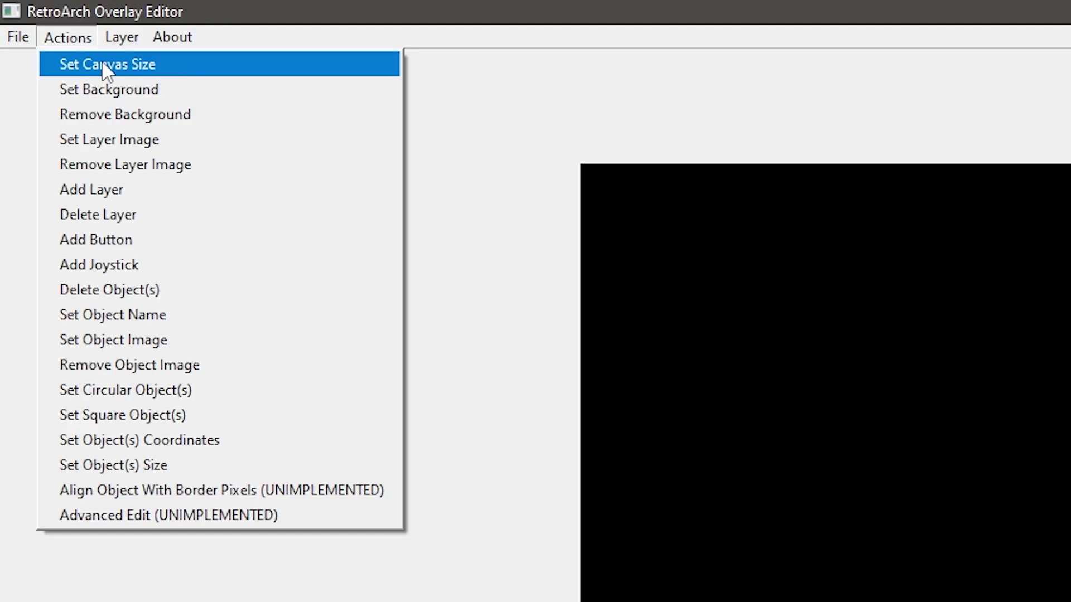
Switch to RetroArch Overlay Editor, set the canvas size and load OTG_Bill.png from the Desktop as the layer image
click(103, 64)
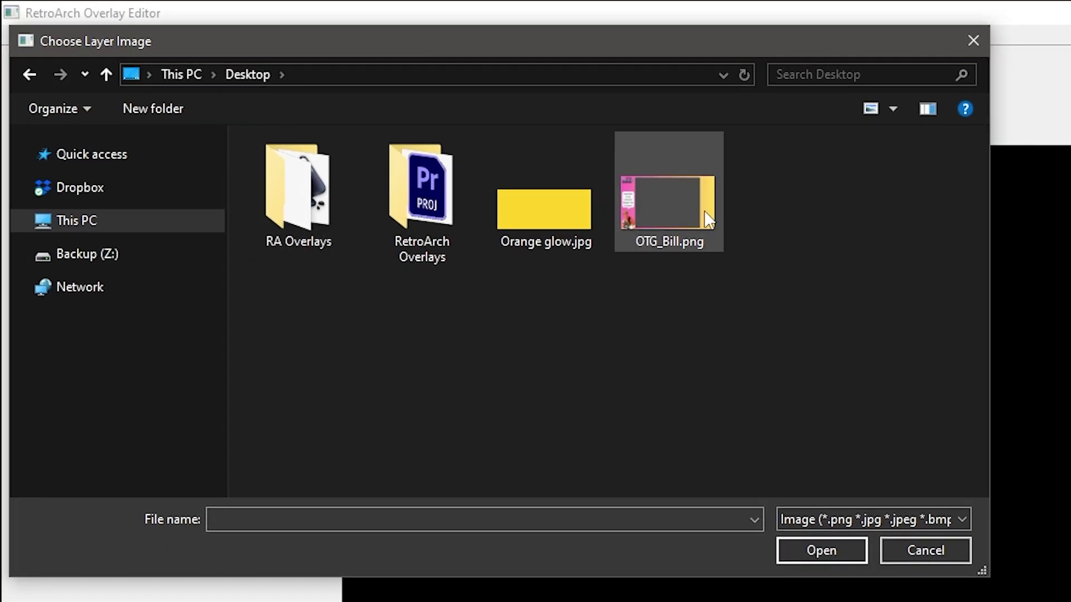
click(706, 213)
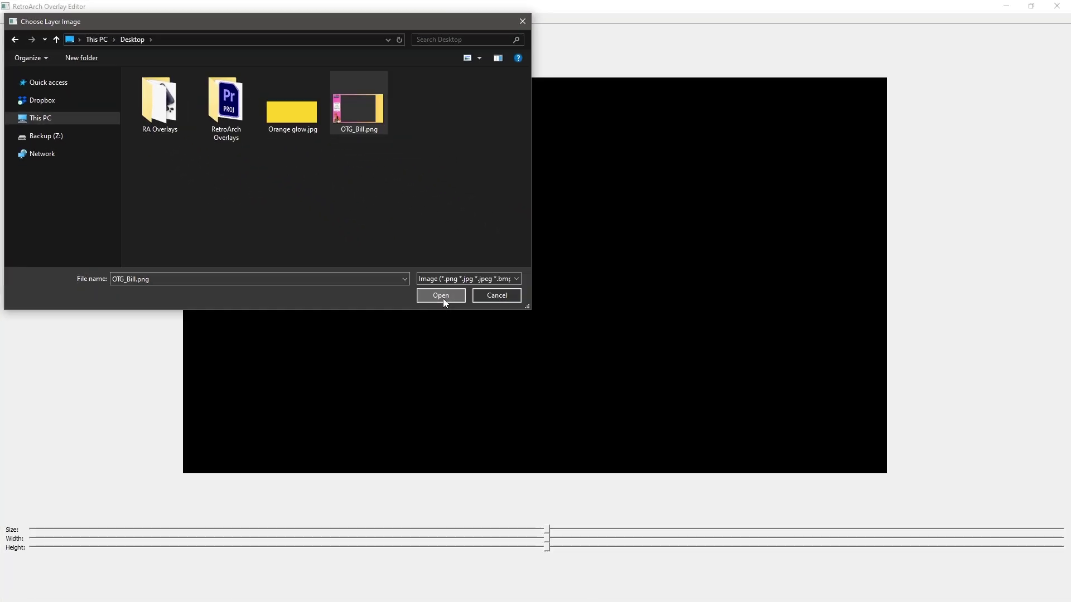
click(825, 555)
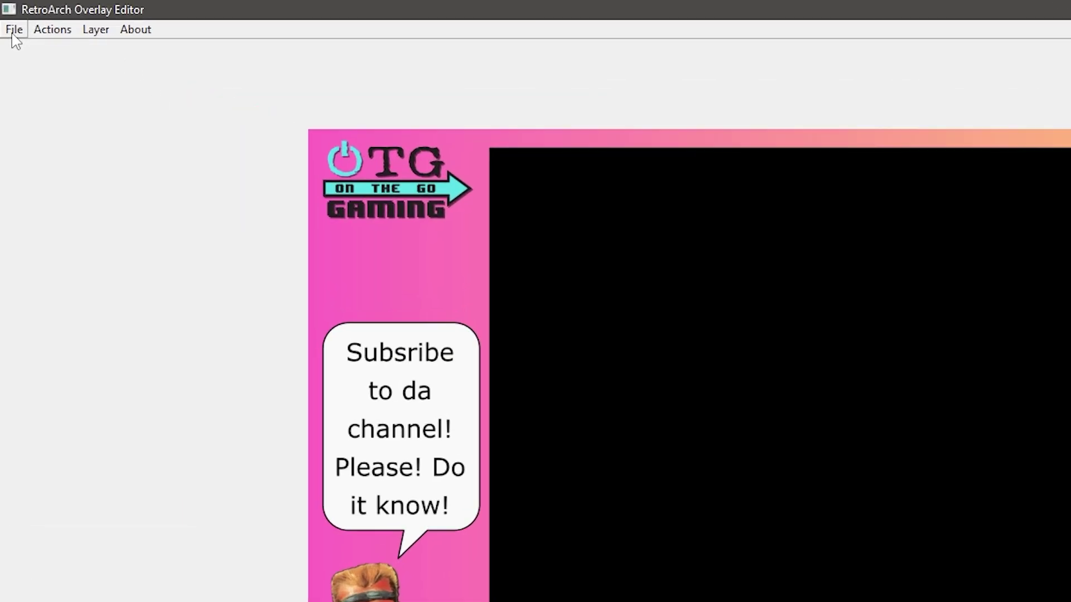
Save the overlay to the Desktop as a cfg file named OTG_Bill
click(9, 19)
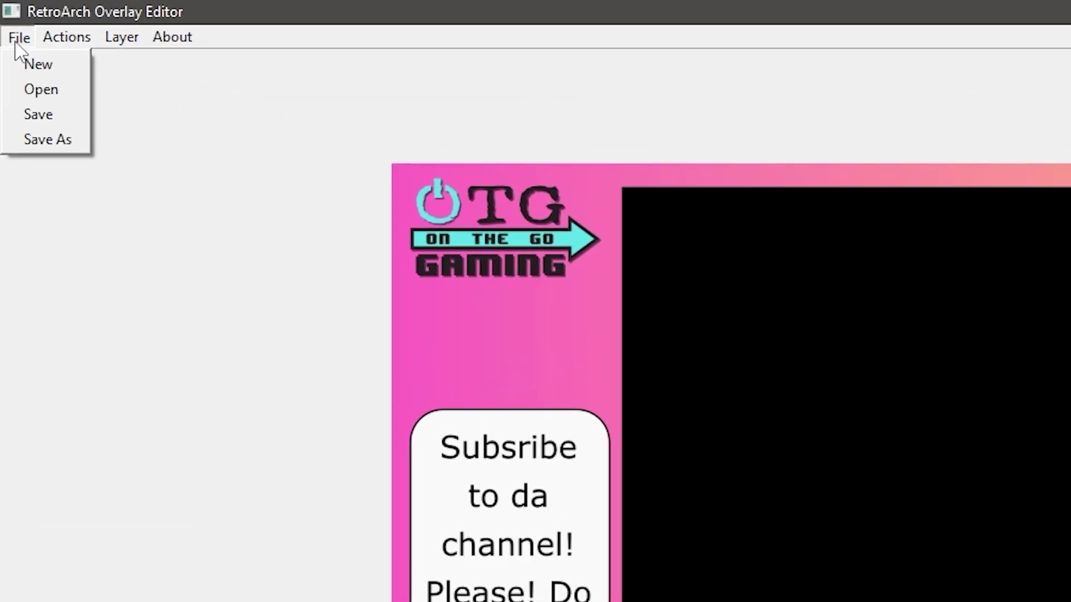
click(51, 139)
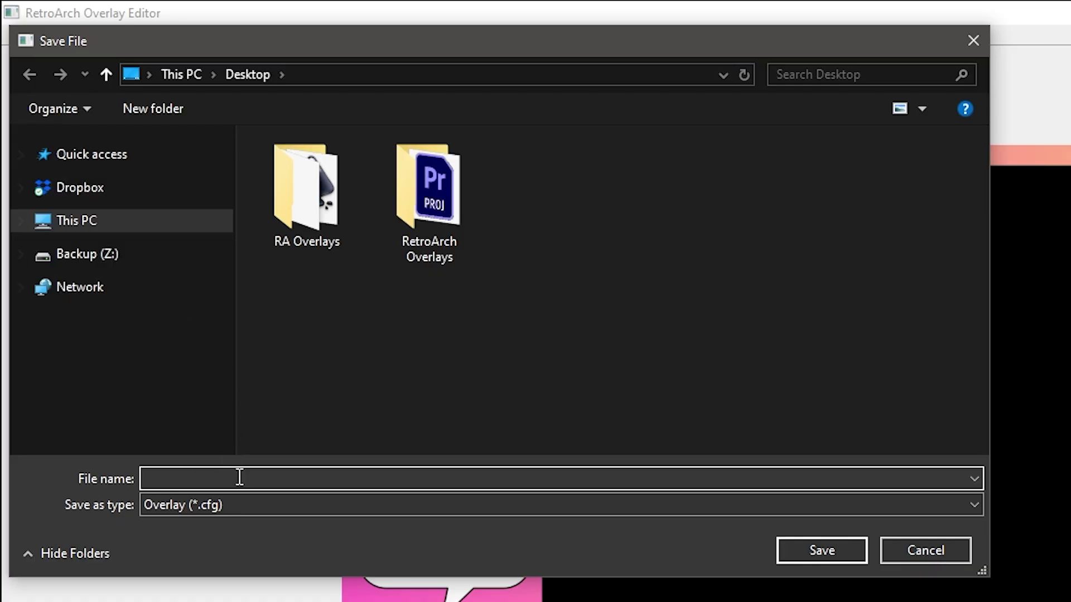
text(OTG)
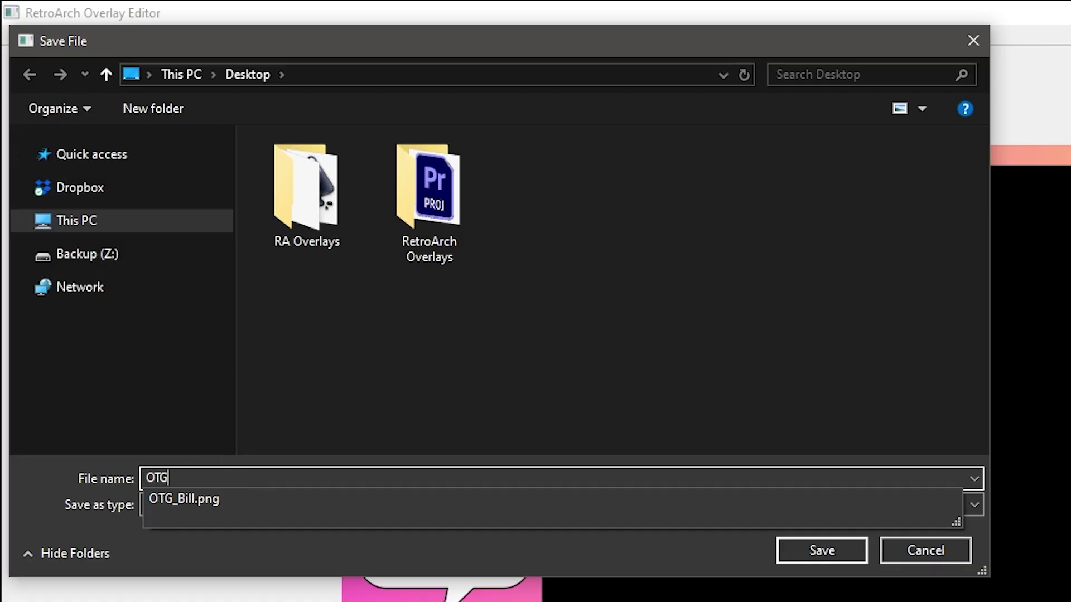
text(_Bill)
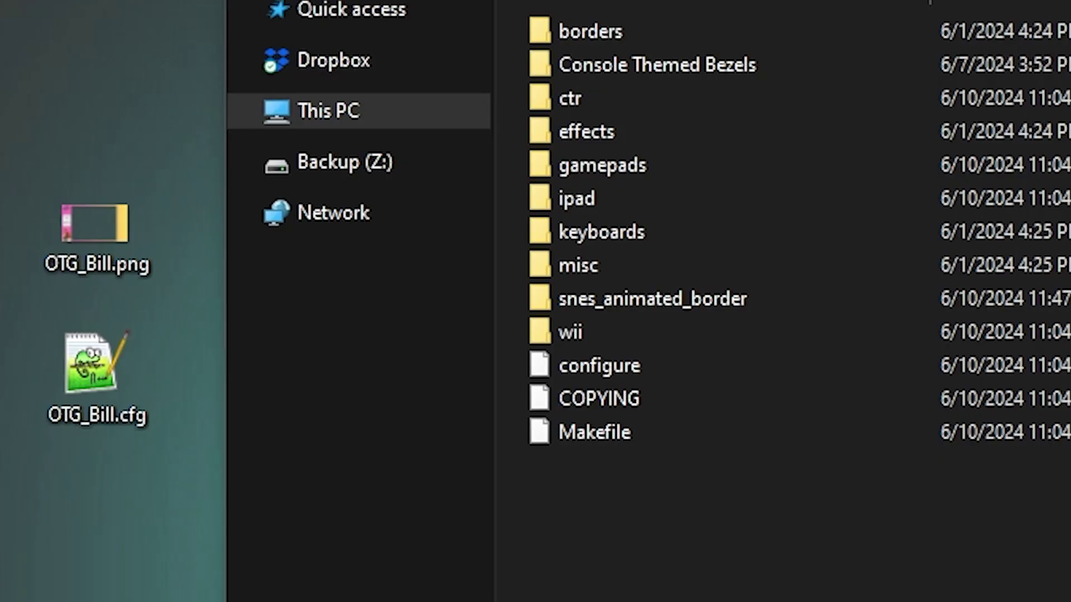
Create a new folder named OTG_Custom in RetroArch's overlays folder in File Explorer
drag(1, 102, 182, 499)
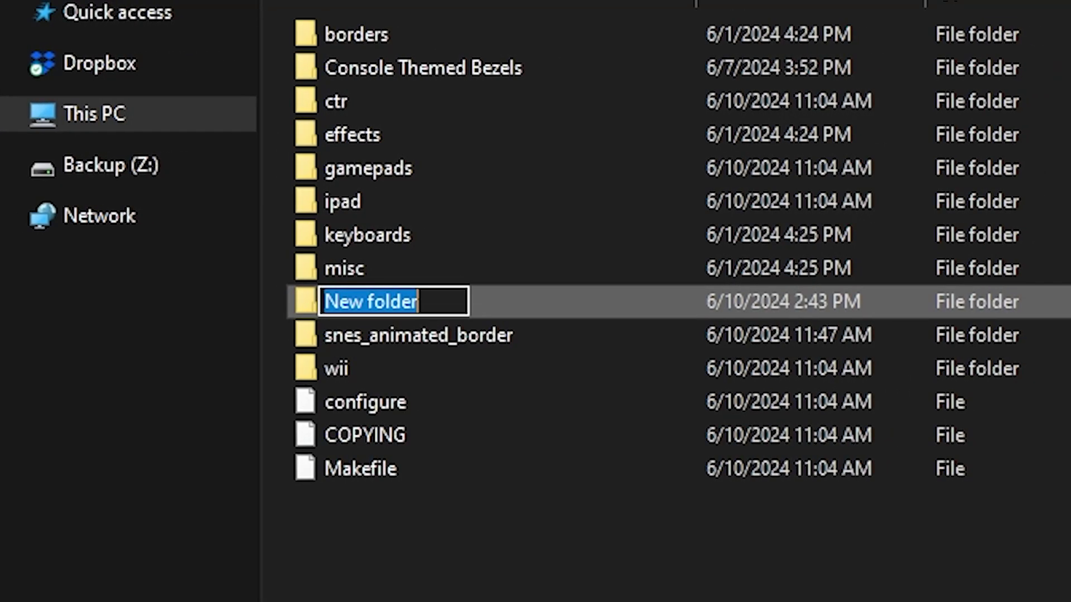
text(OTG_)
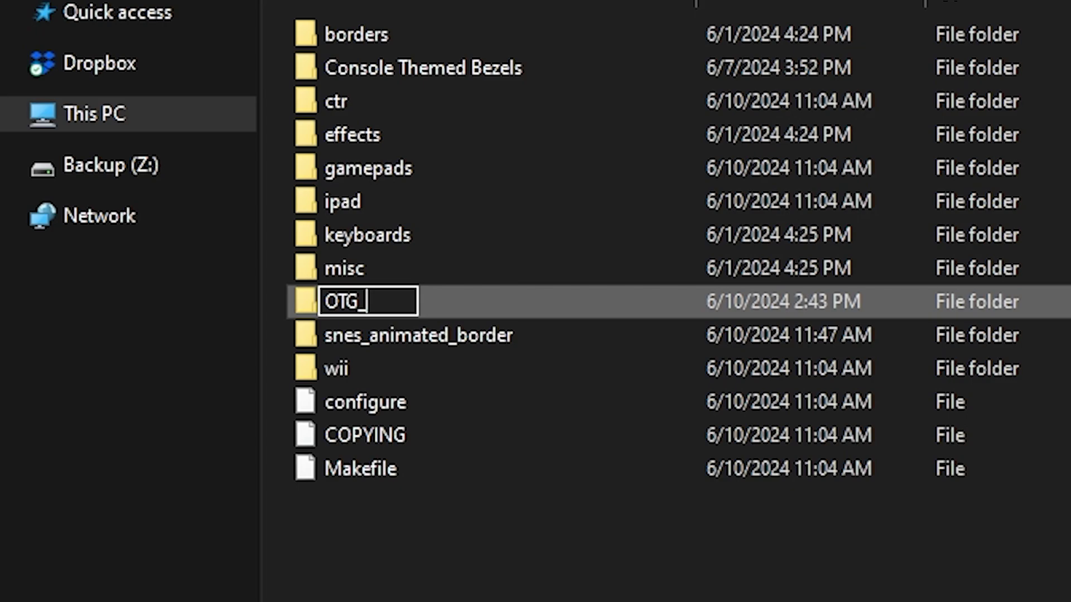
text(Custom)
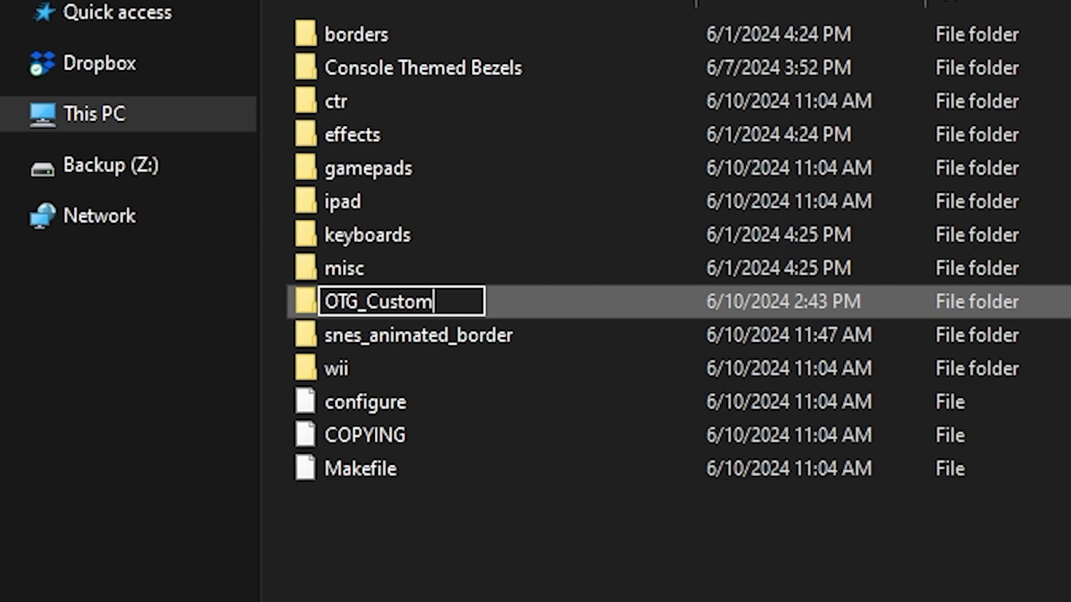
key(Return)
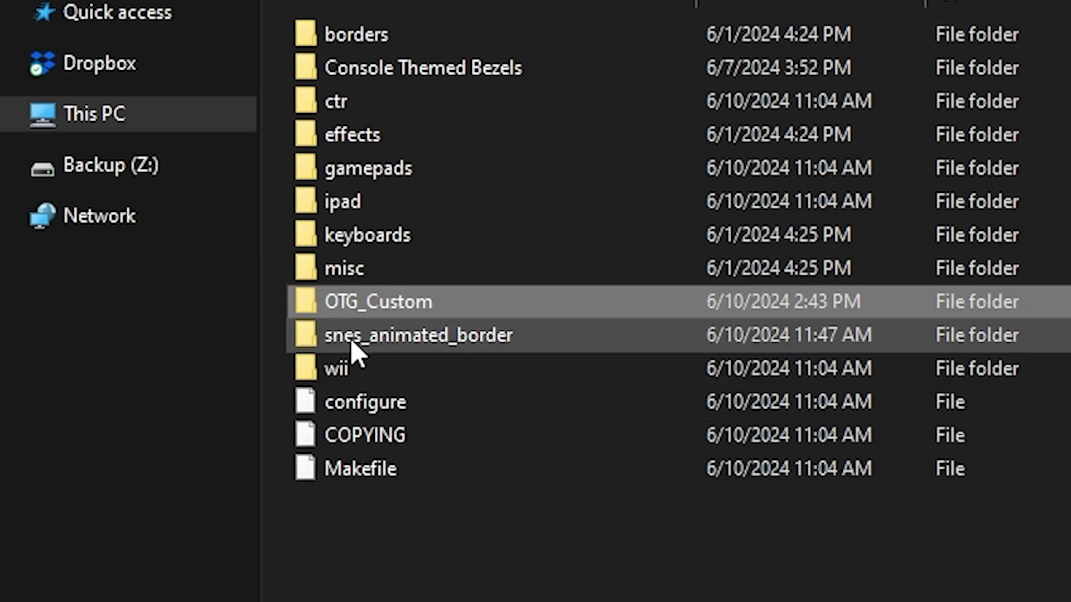
Move OTG_Bill.png and OTG_Bill.cfg from the Desktop into the OTG_Custom folder
double_click(352, 307)
drag(0, 170, 102, 366)
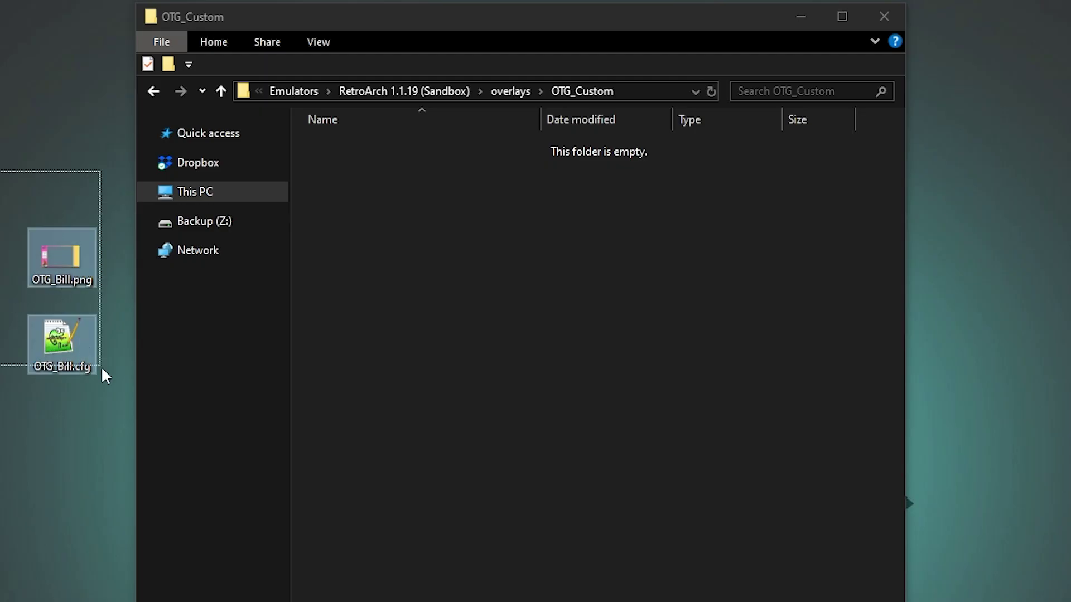
drag(61, 259, 376, 198)
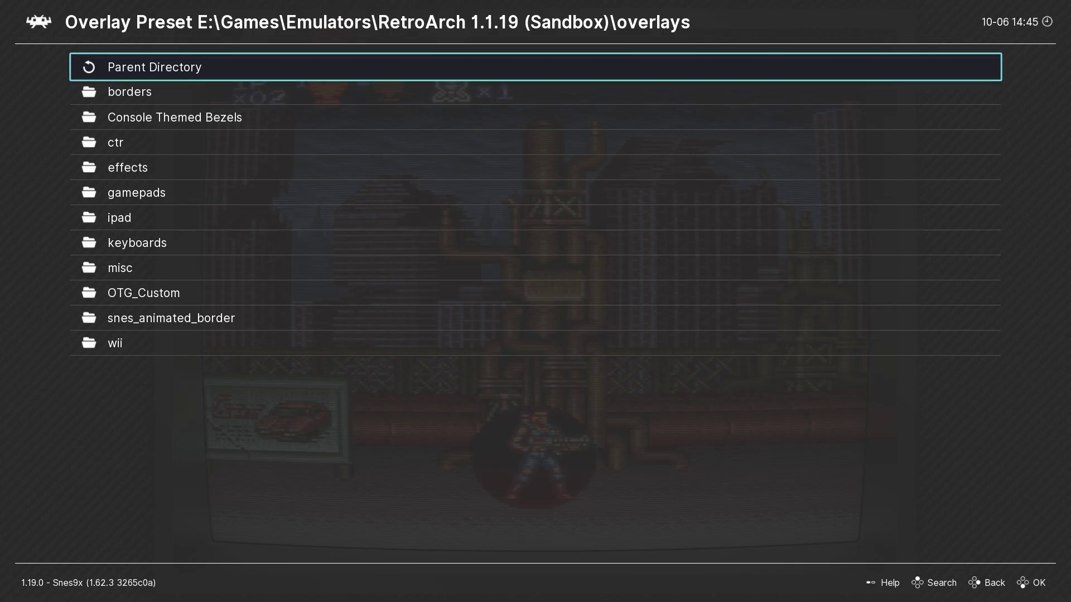
Switch to RetroArch and load the OTG_Bill overlay preset from the OTG_Custom folder
key(Down)
key(Down)
key(Down)
key(Down)
key(Down)
key(Down)
key(Down)
key(Down)
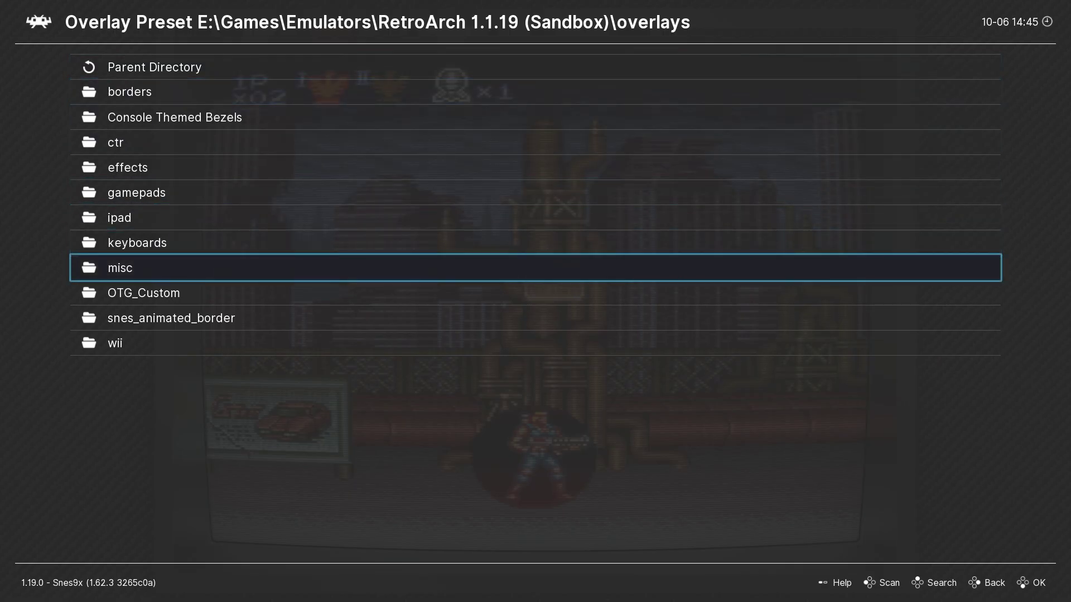
key(Down)
key(Return)
key(Down)
key(Return)
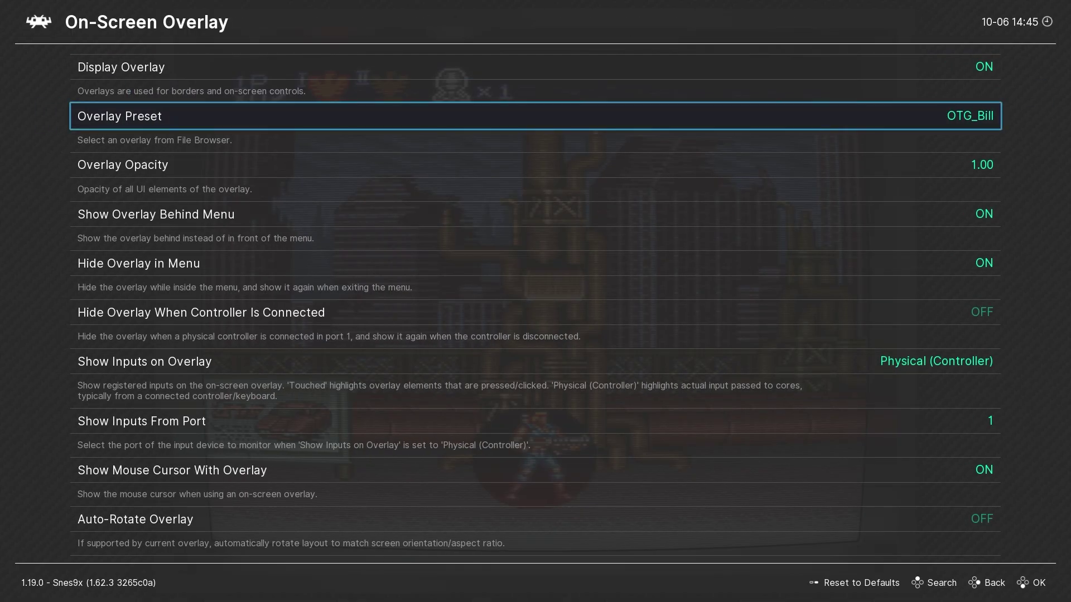
Return to the running game and play a short stretch to check the custom border around the picture
key(F1)
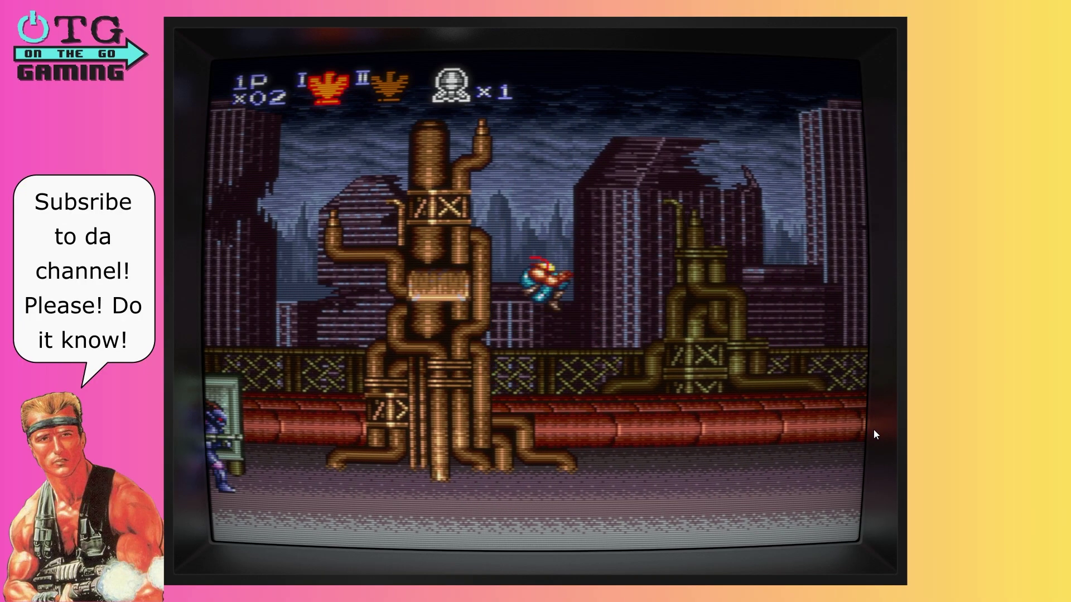
key(Right)
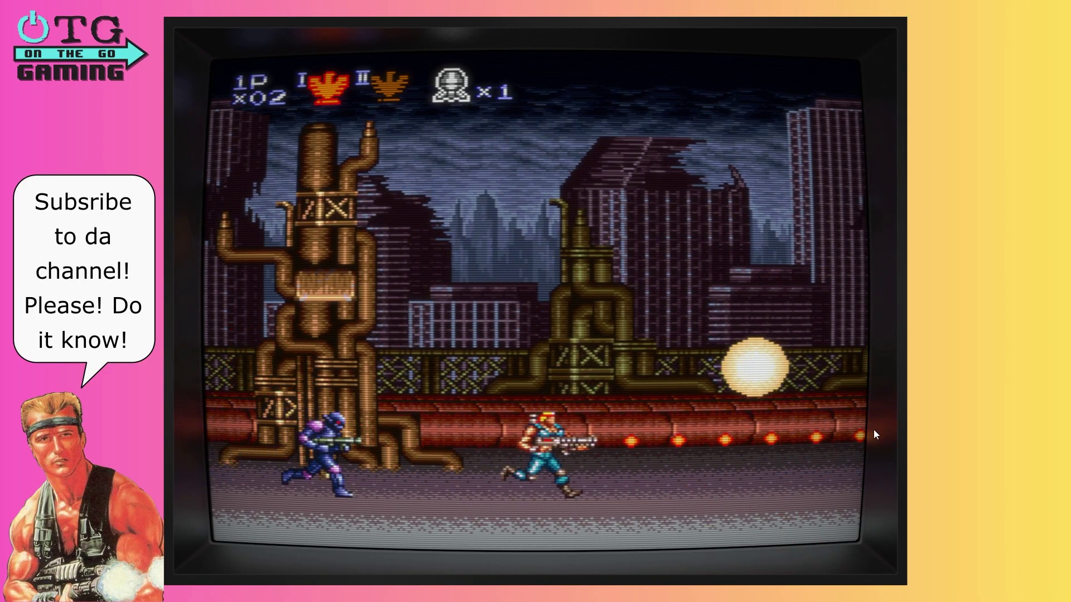
key(Right)
key(Up)
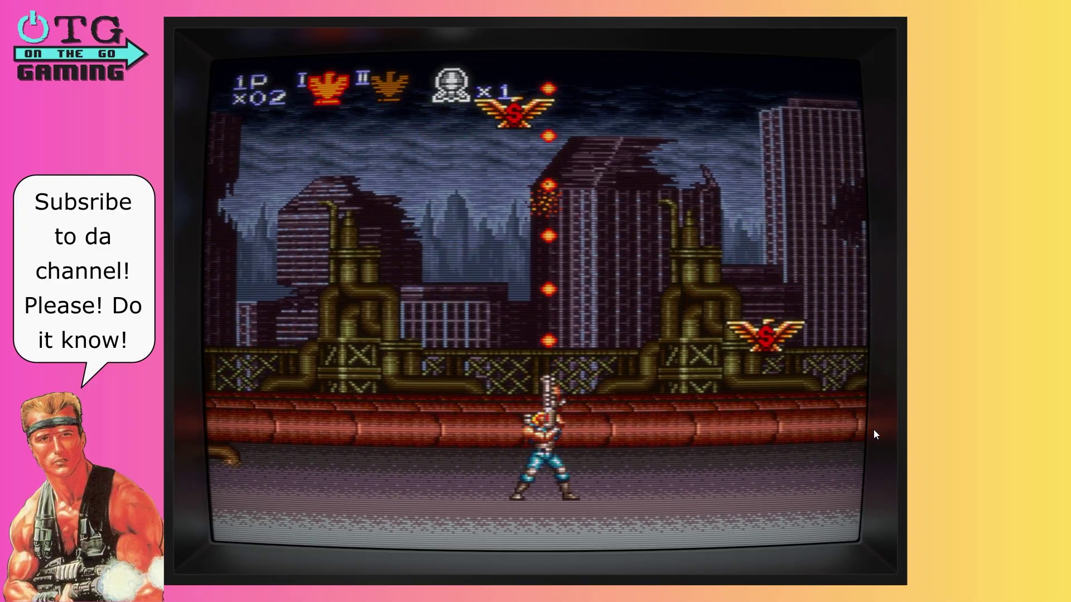
key(Right)
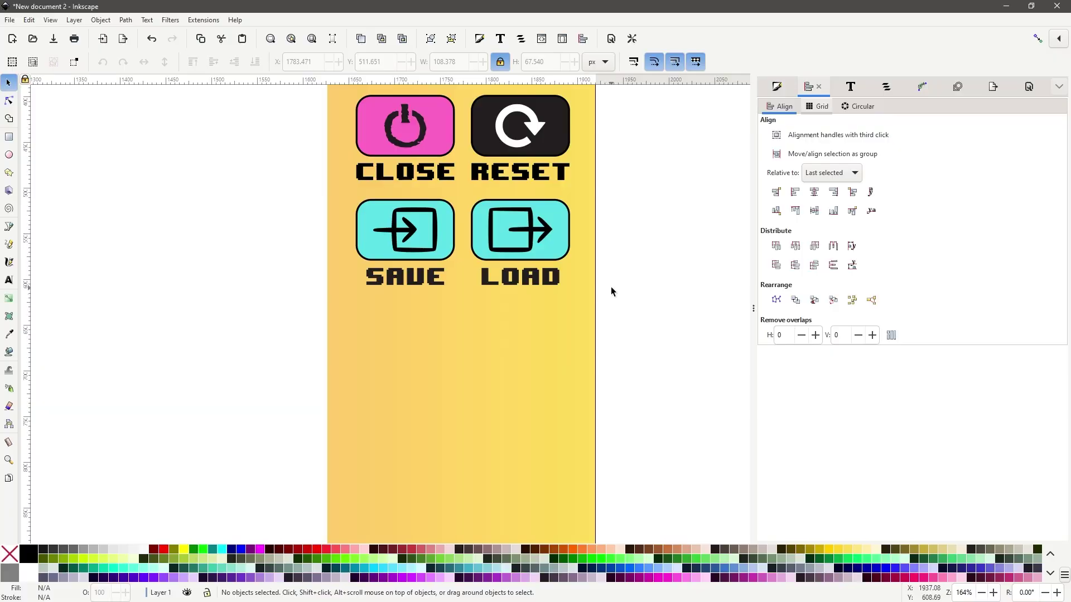
Switch to Inkscape and draw a rounded rectangle about 146 × 90 px as a button shape for the overlay
ctrl+scroll(611, 286, down, 2)
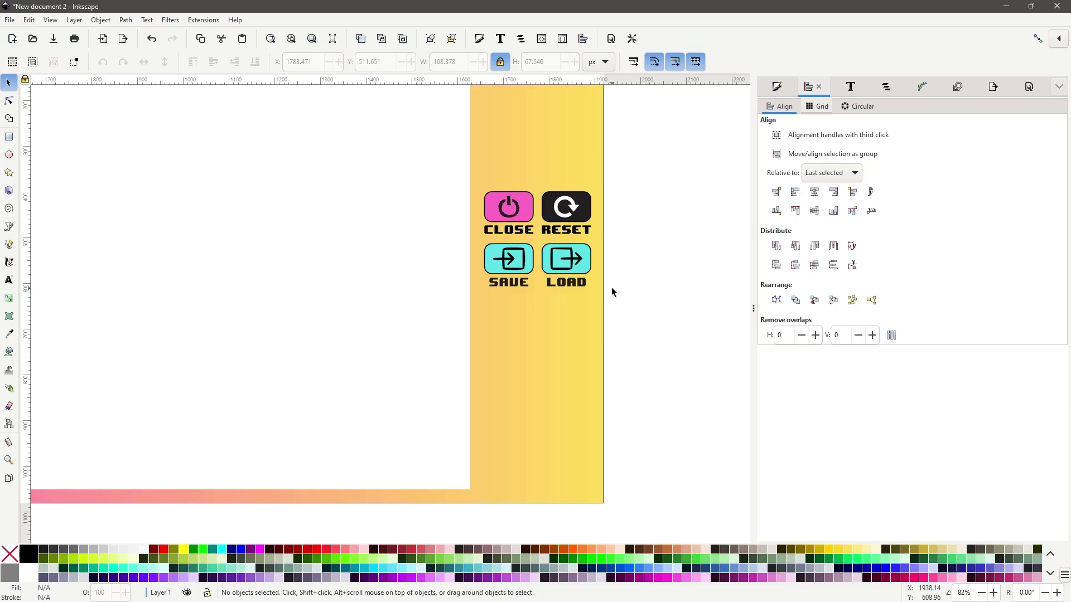
ctrl+scroll(611, 287, down, 2)
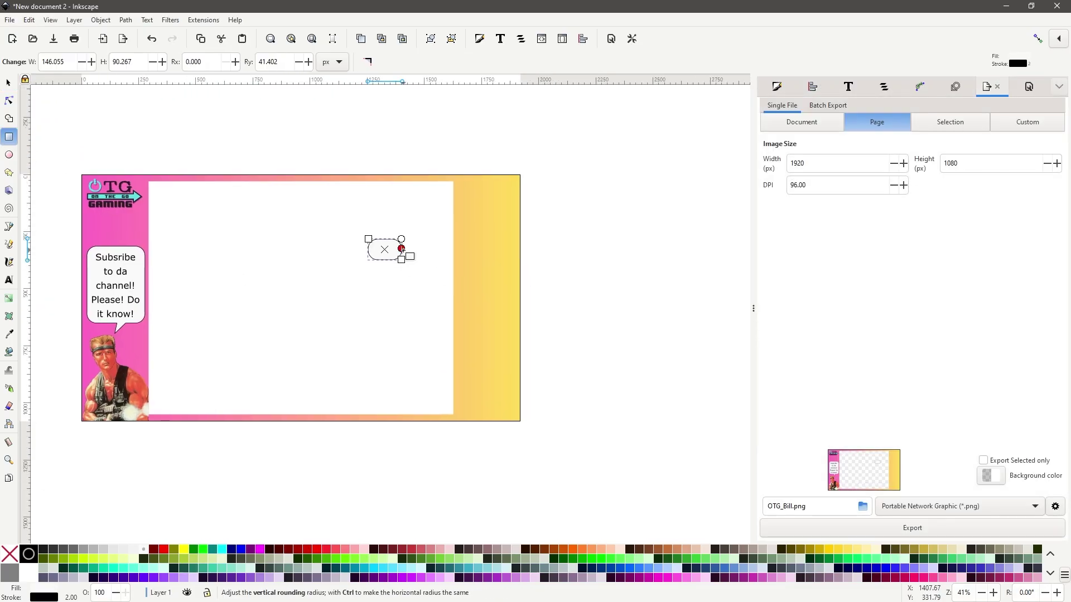
ctrl+scroll(416, 234, up, 1)
drag(416, 234, 478, 282)
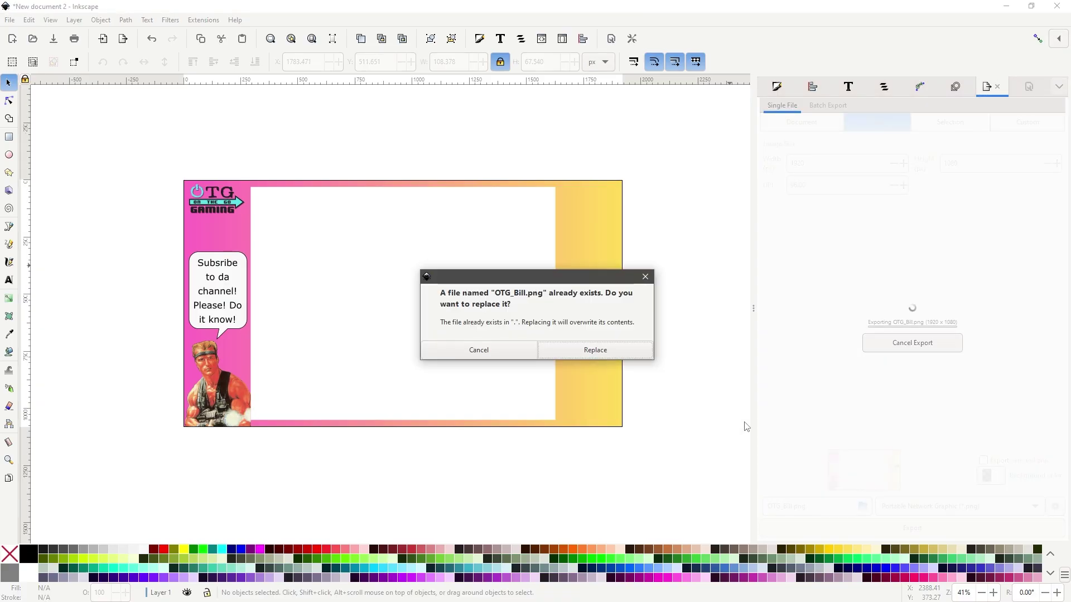
Overwrite OTG_Bill.png with the new export and reload it as the layer image in RetroArch Overlay Editor
click(613, 350)
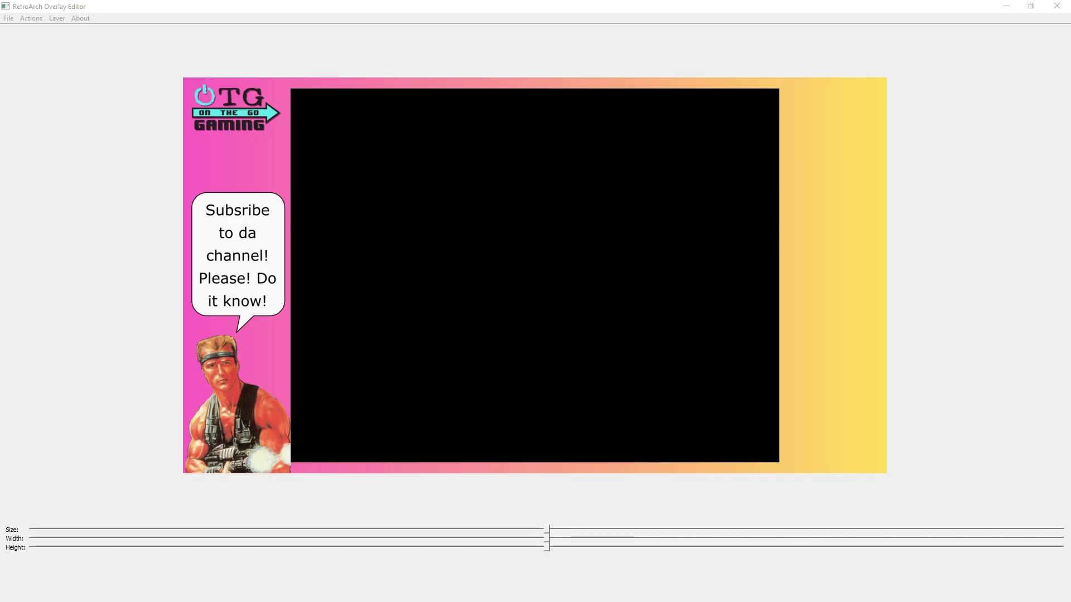
click(33, 20)
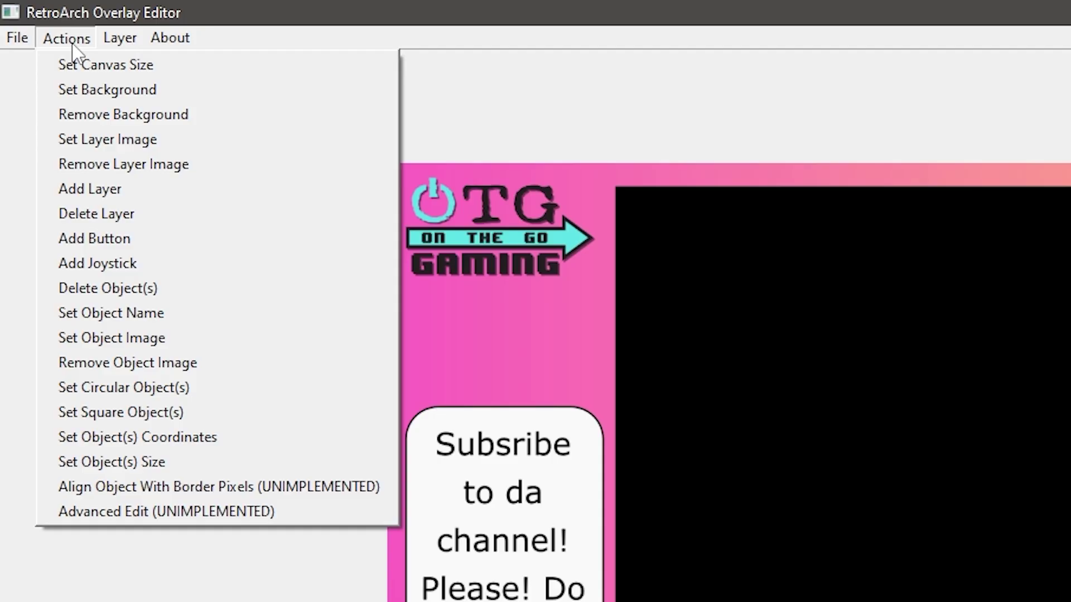
click(110, 139)
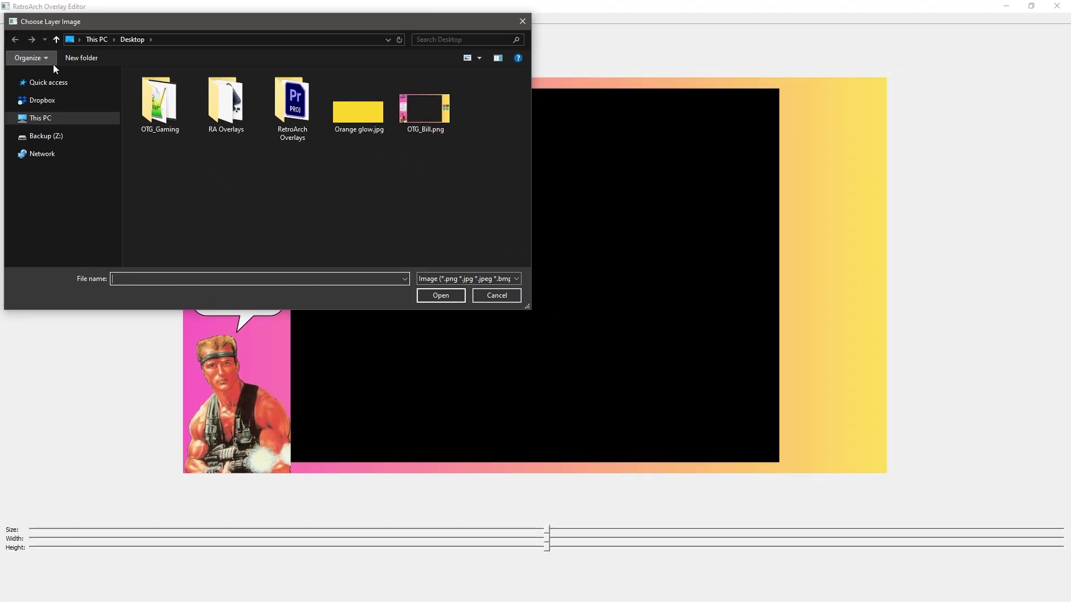
click(435, 114)
click(441, 295)
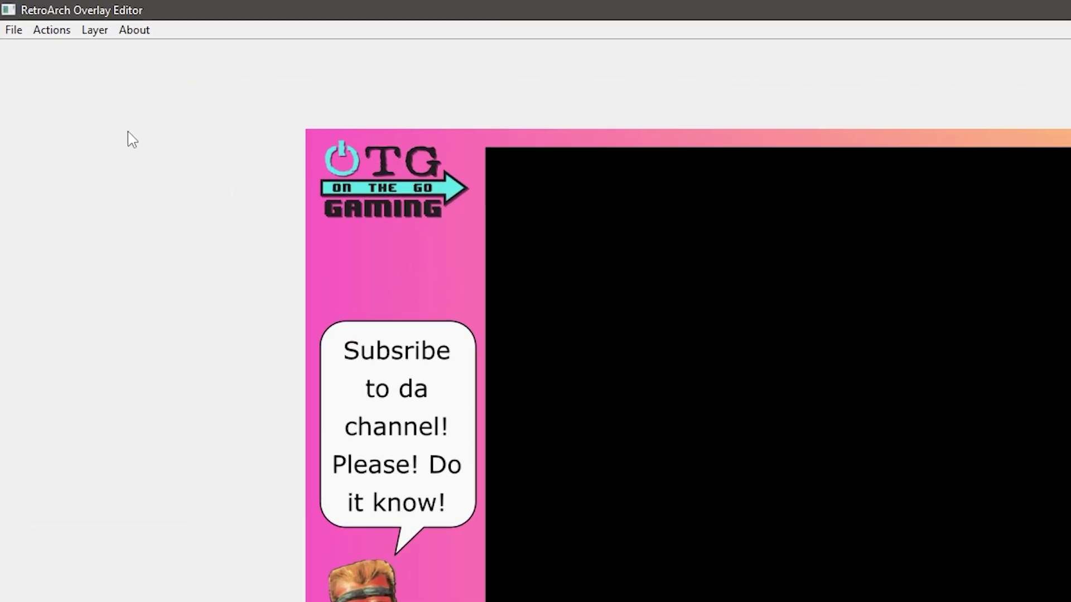
Add a new button object to the overlay canvas and select it
click(31, 19)
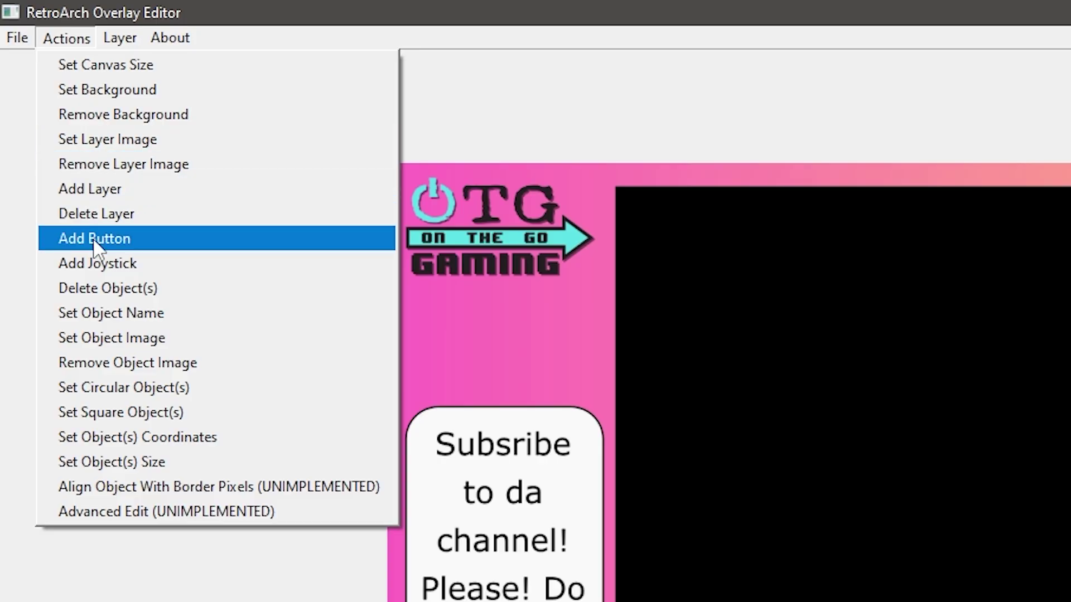
click(148, 246)
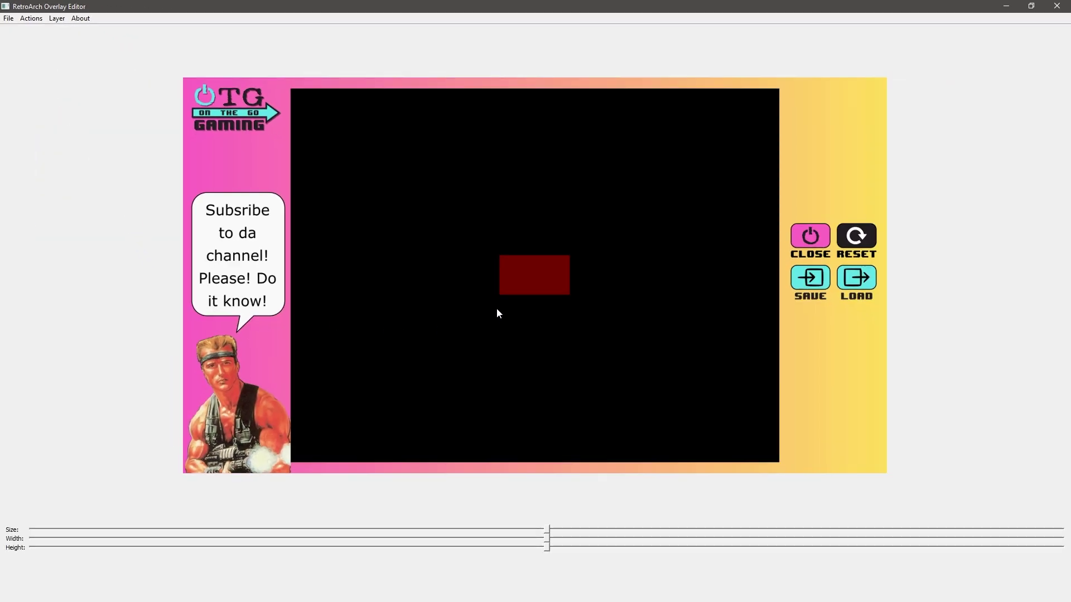
click(512, 282)
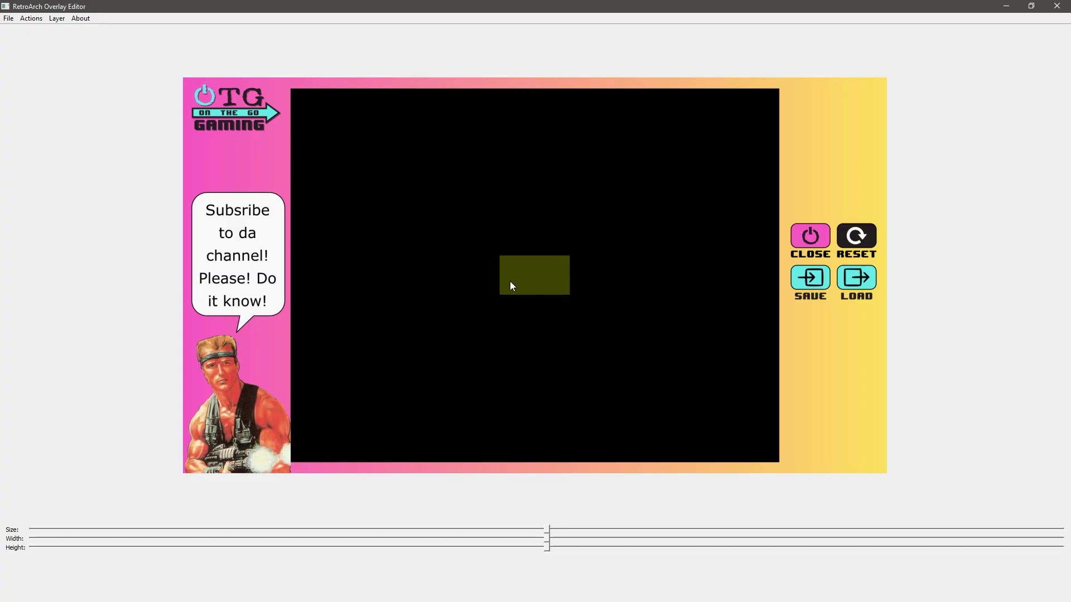
Try a circular shape on the selected button object and set it back to square
click(32, 18)
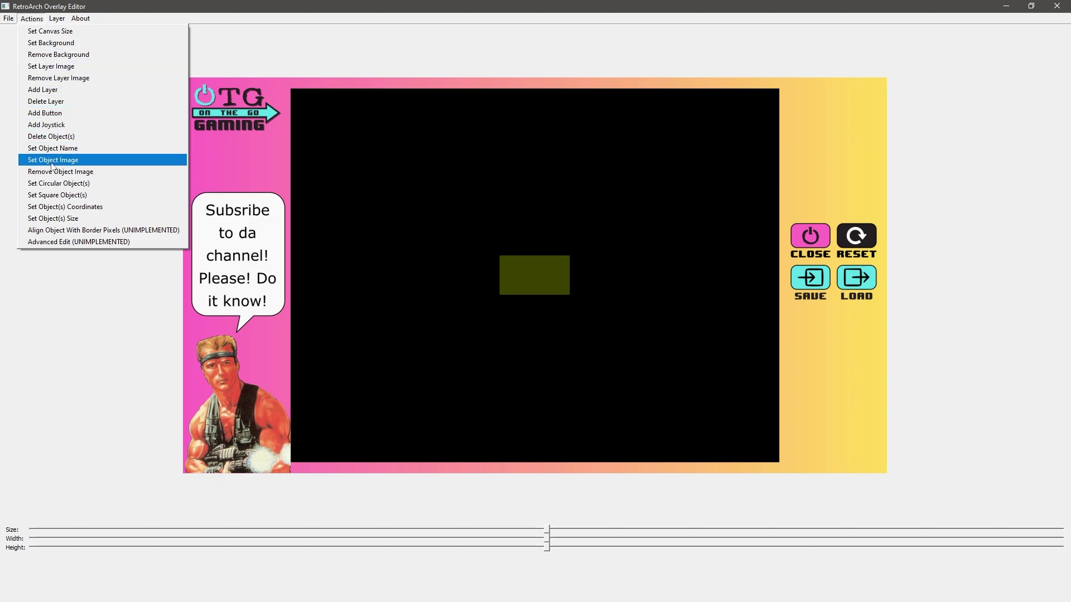
click(56, 183)
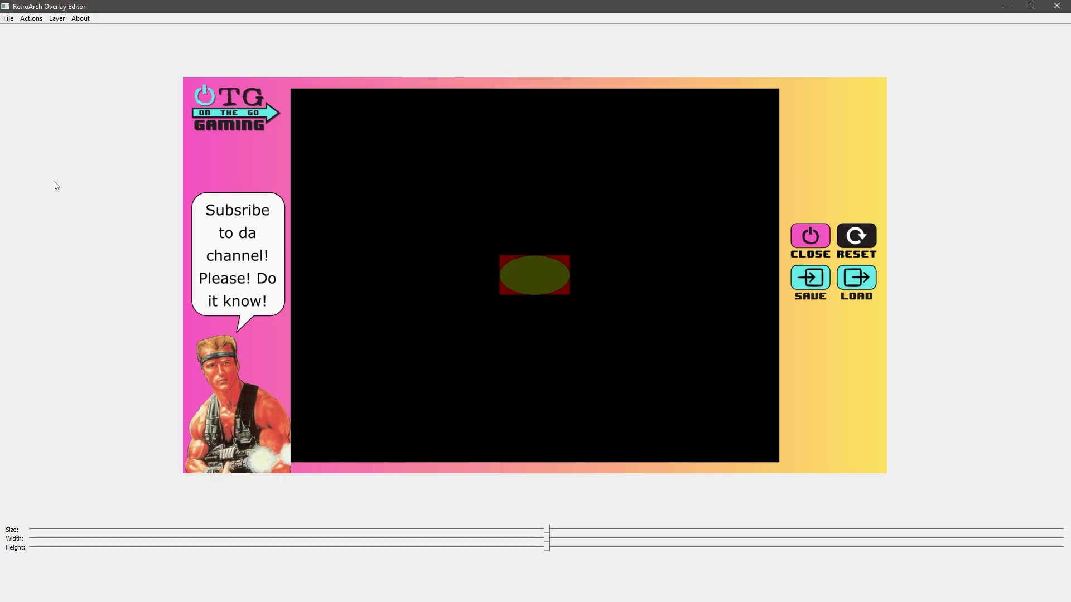
click(31, 18)
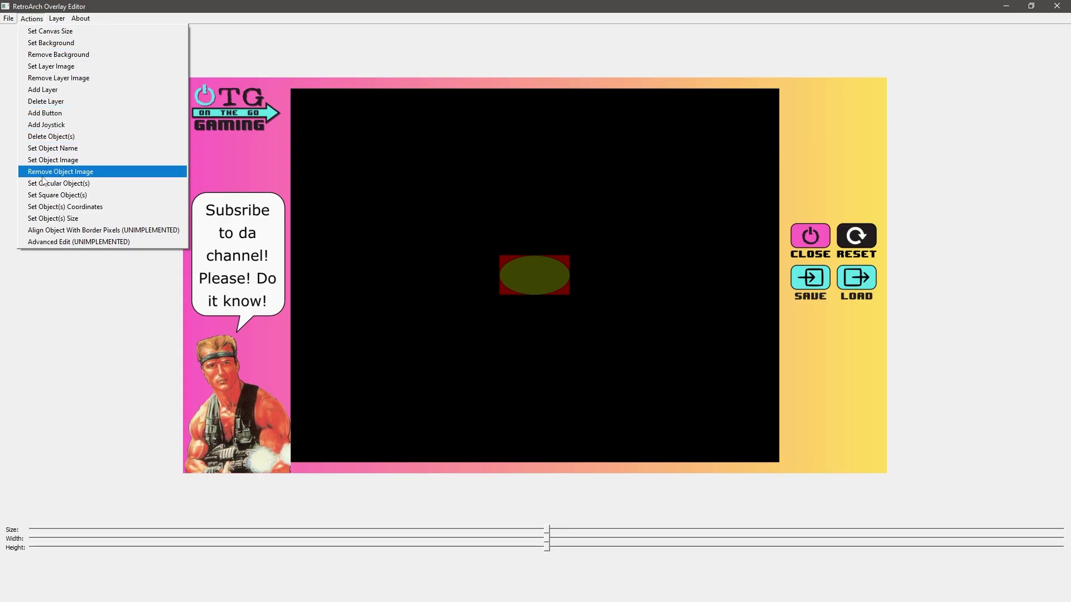
click(47, 196)
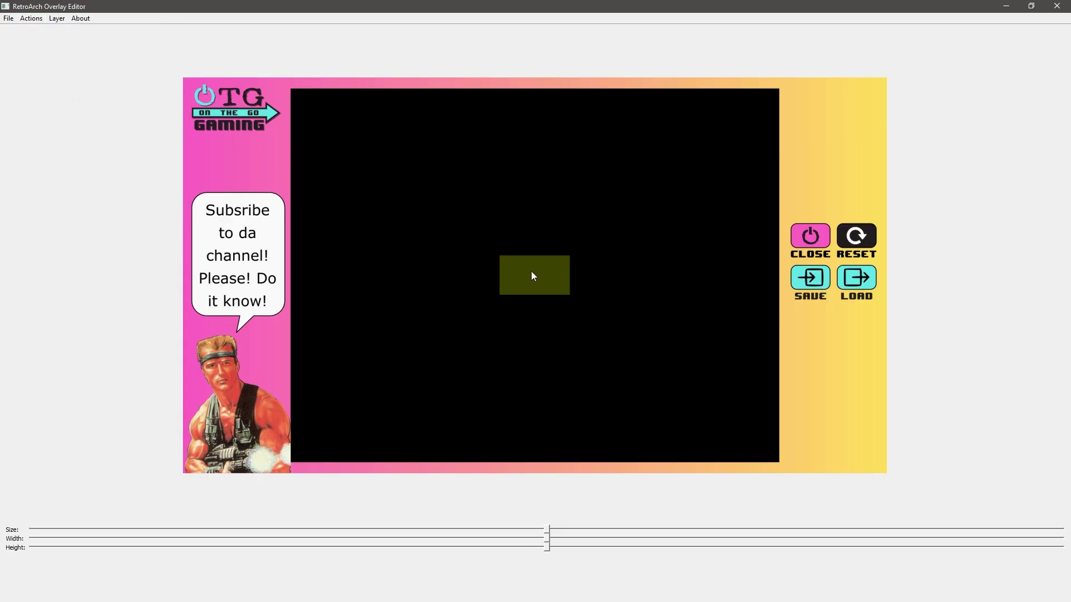
Move the button object over the RESET icon and reduce its overall size and width to fit the icon
drag(533, 277, 852, 236)
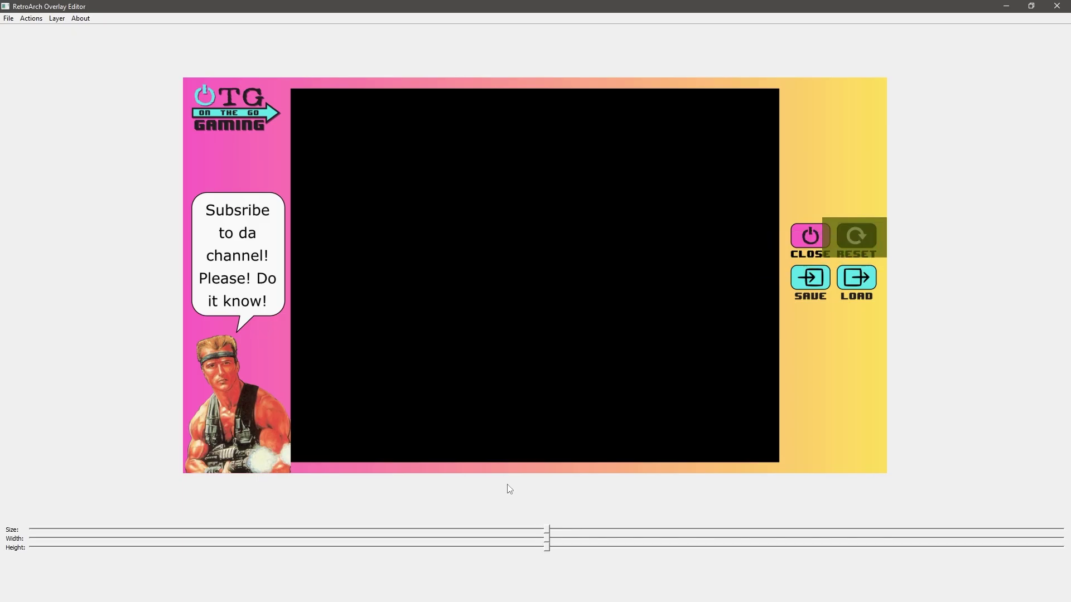
drag(547, 528, 396, 505)
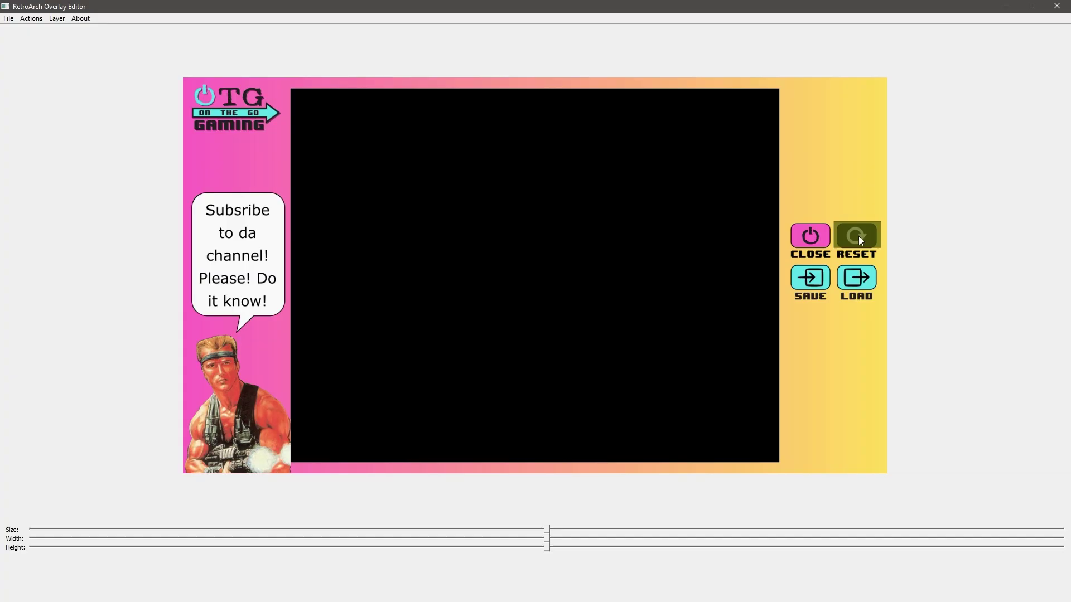
drag(546, 538, 492, 537)
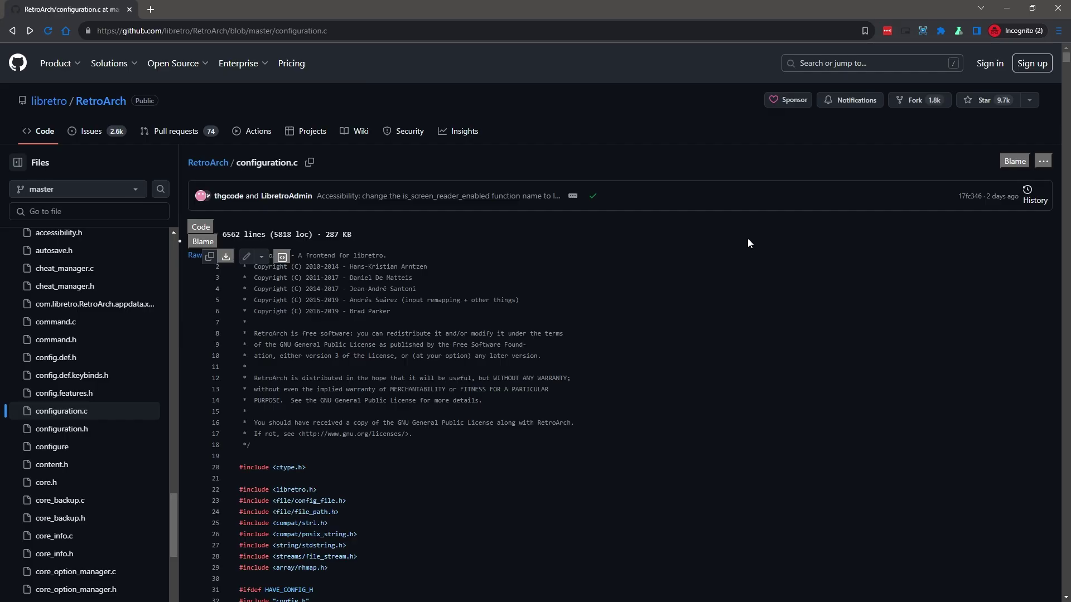
Switch to RetroArch's configuration.c on GitHub, search for "reset" and highlight the reset command name in its DECLARE_META_BIND line
key(ctrl+f)
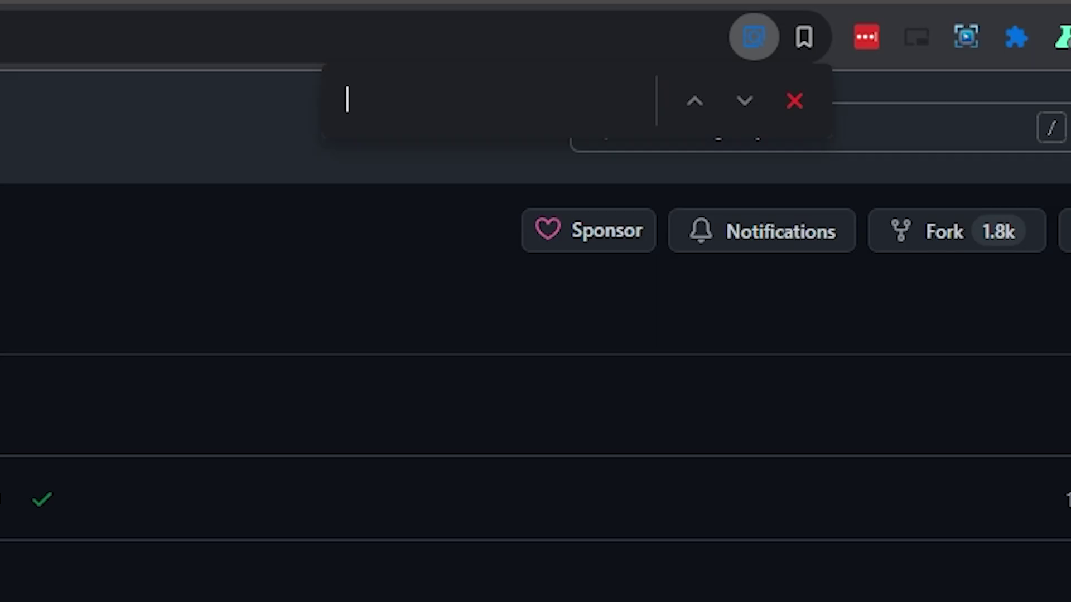
text(reset)
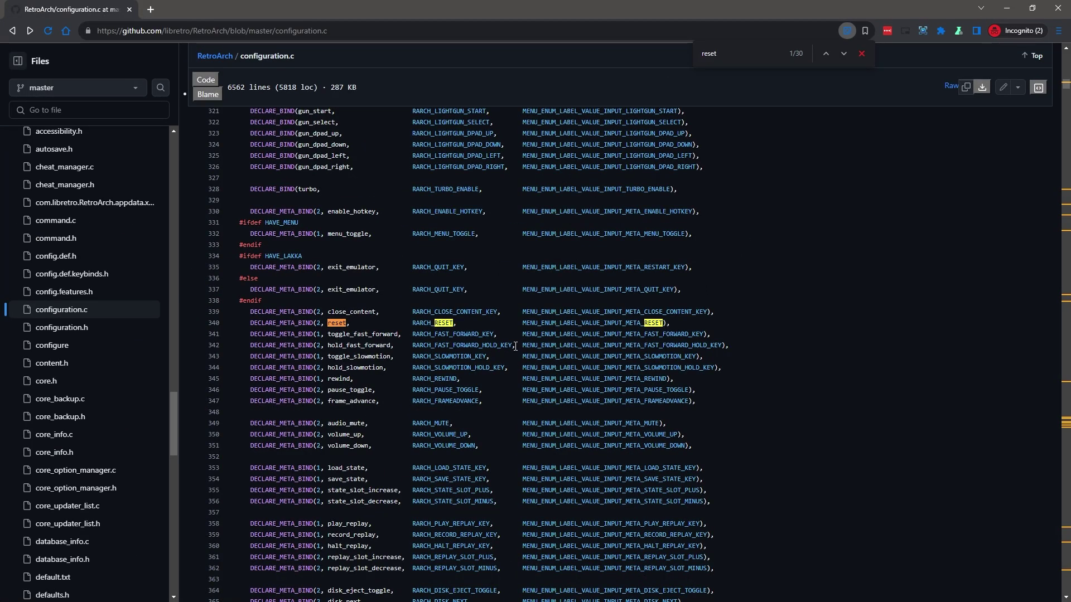
drag(412, 324, 457, 323)
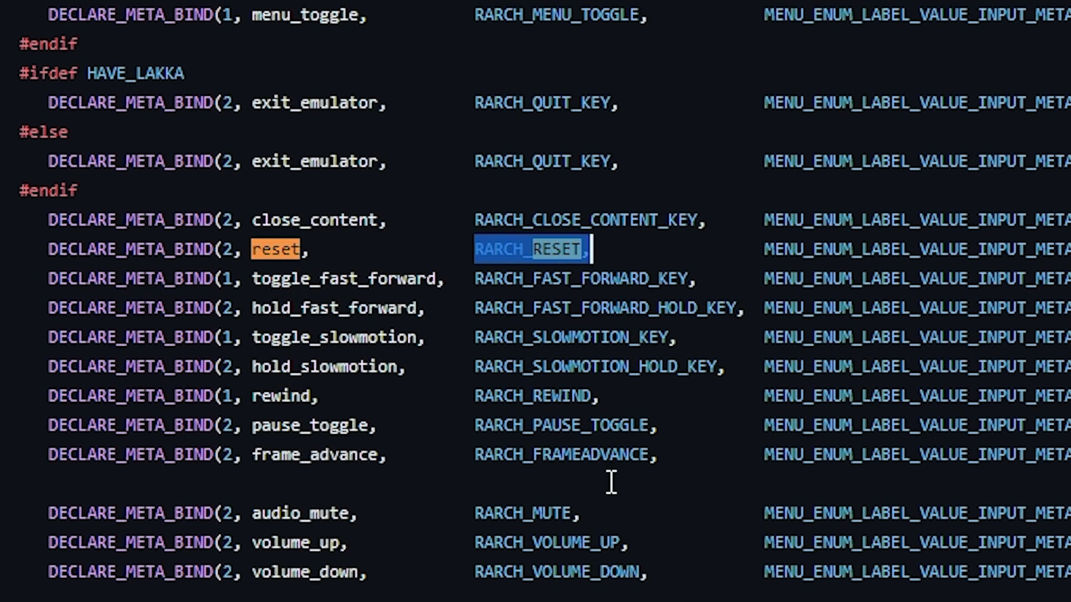
click(339, 279)
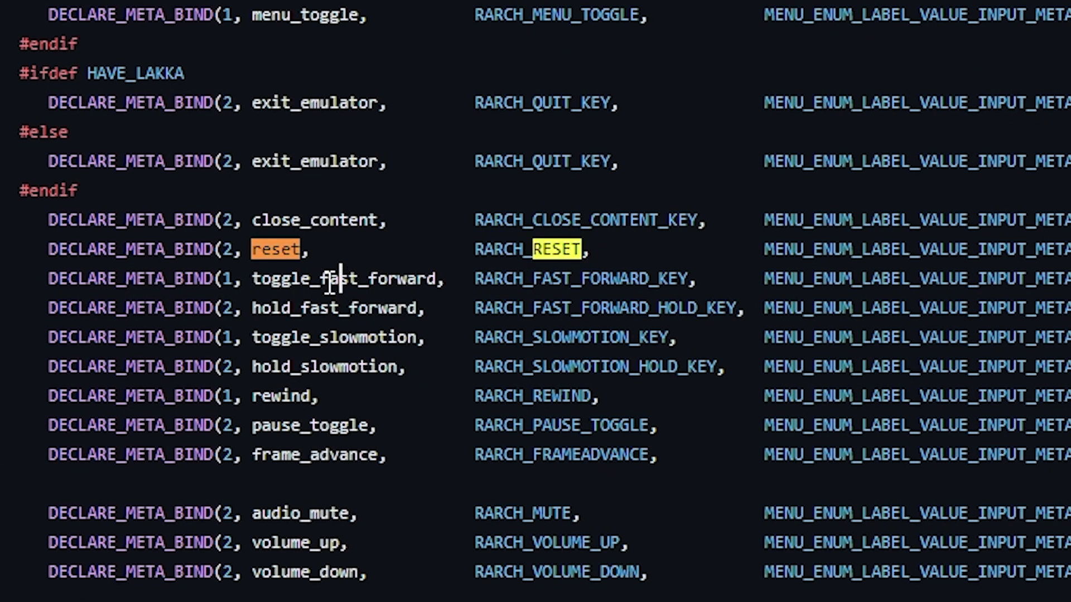
click(263, 249)
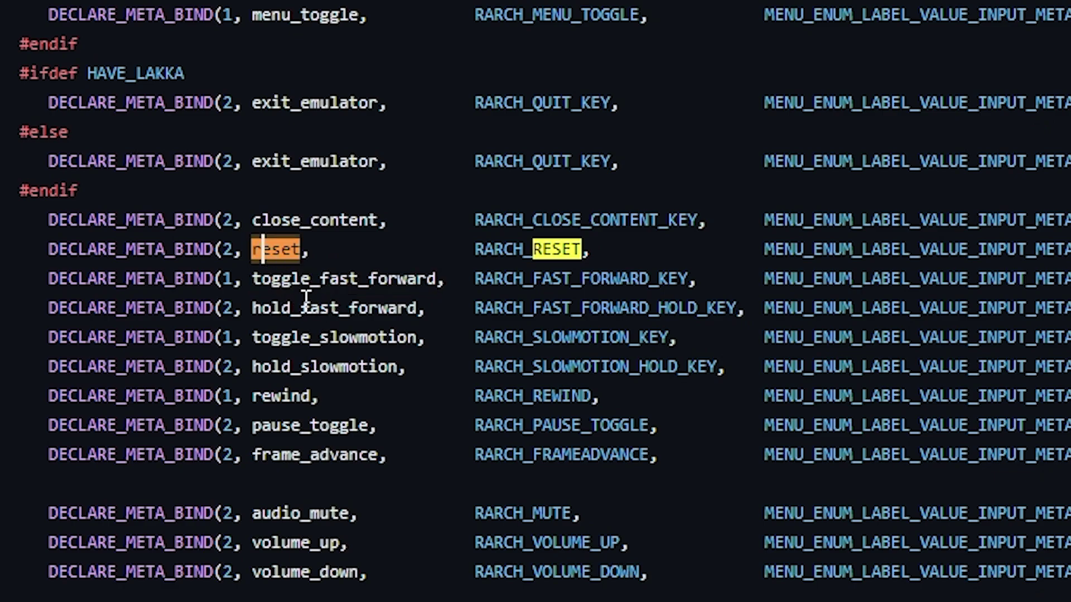
drag(252, 250, 301, 251)
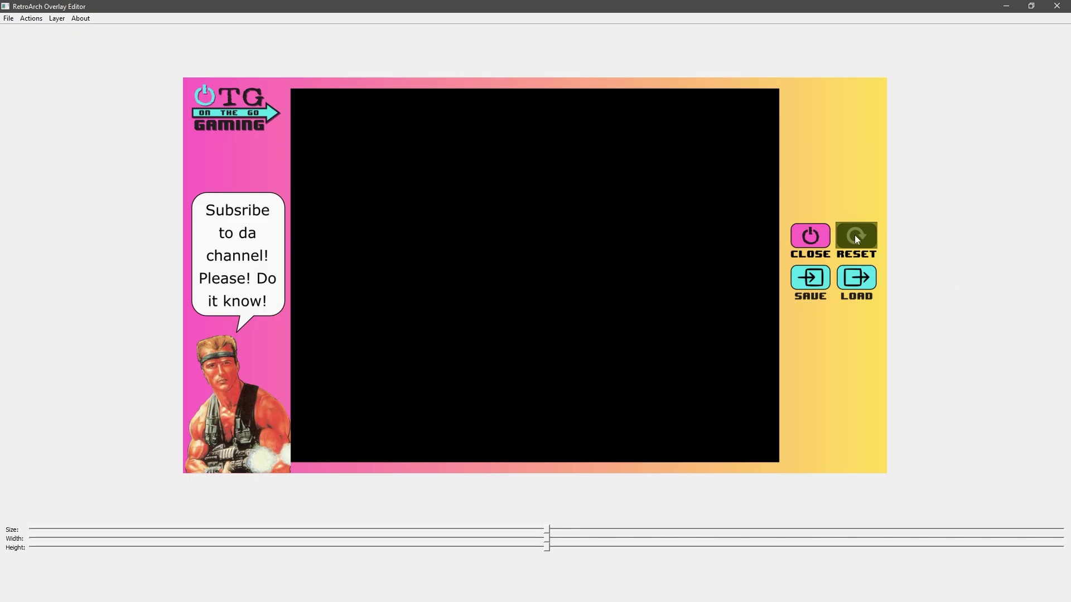
Return to RetroArch Overlay Editor and set the object name of the button over the RESET icon to reset
click(855, 236)
click(855, 236)
click(32, 19)
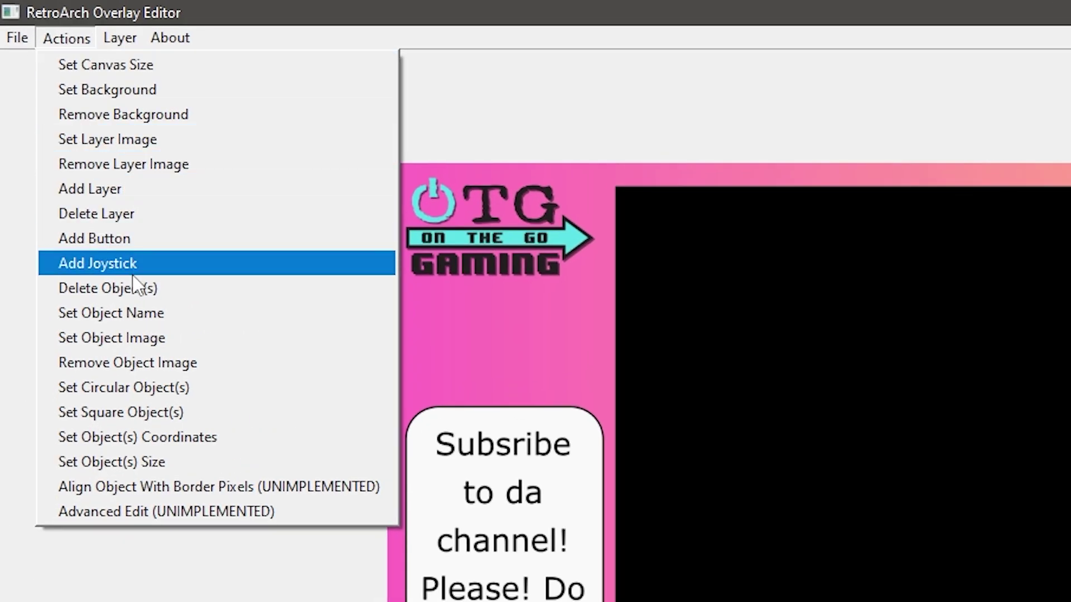
click(137, 312)
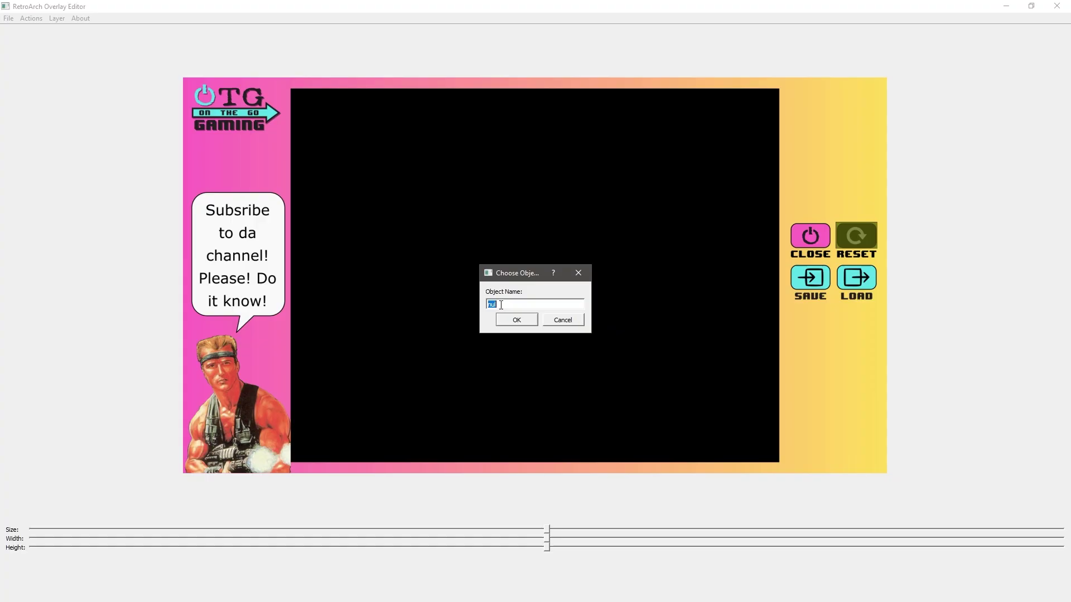
text(reset)
click(523, 323)
Add button objects over the CLOSE, SAVE and LOAD icons and name the one over SAVE save_state
click(31, 18)
click(45, 89)
key(Return)
click(32, 18)
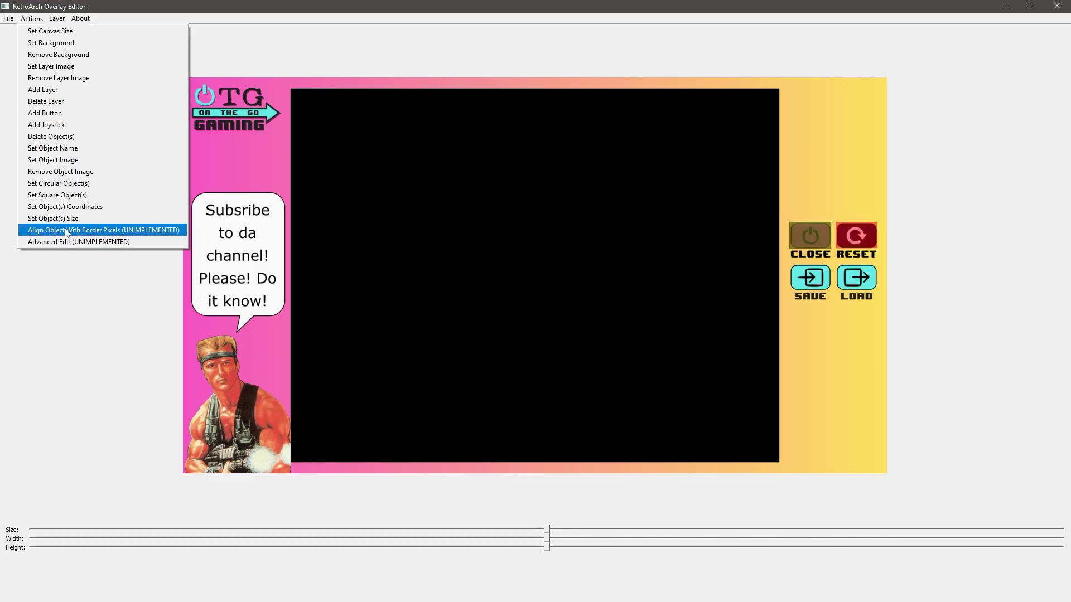
click(45, 89)
key(Return)
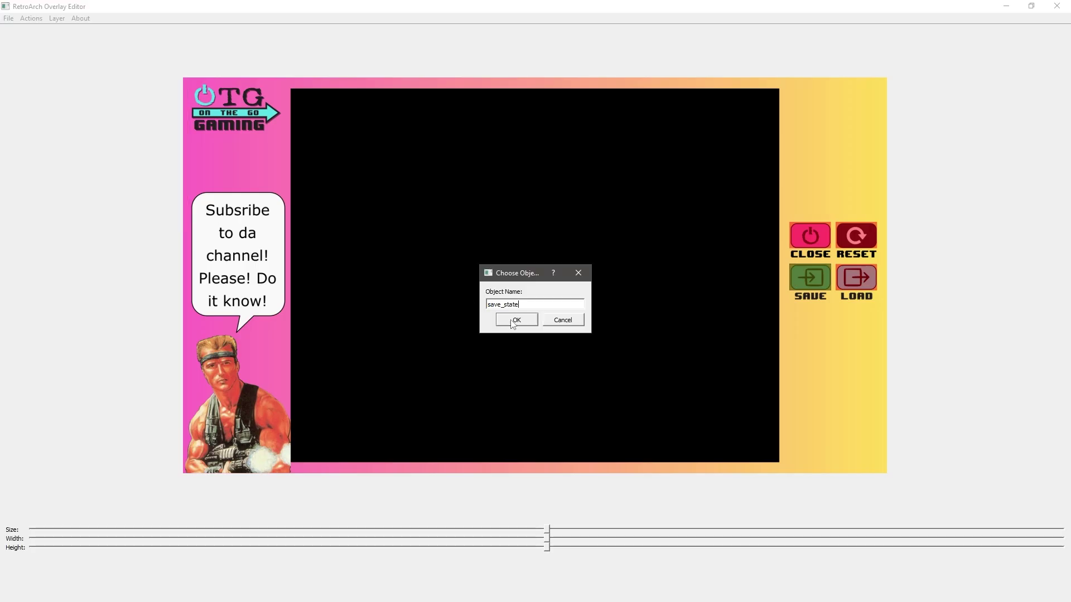
key(Return)
Save the overlay over OTG_Bill.cfg on the Desktop and transfer it with OTG_Bill.png into RetroArch's overlays\OTG_Custom folder
click(9, 18)
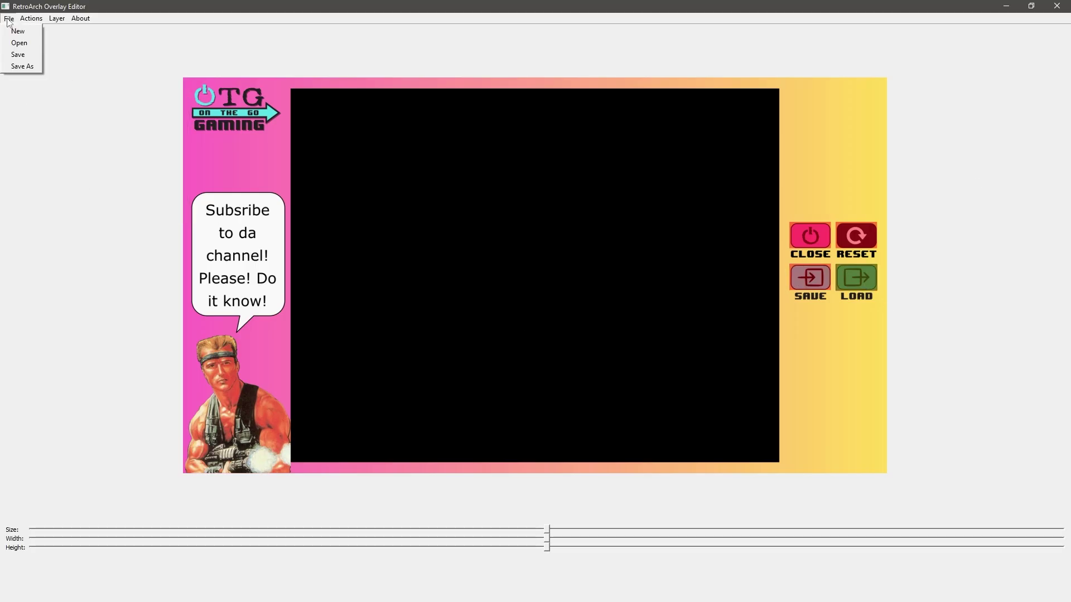
click(21, 66)
click(361, 103)
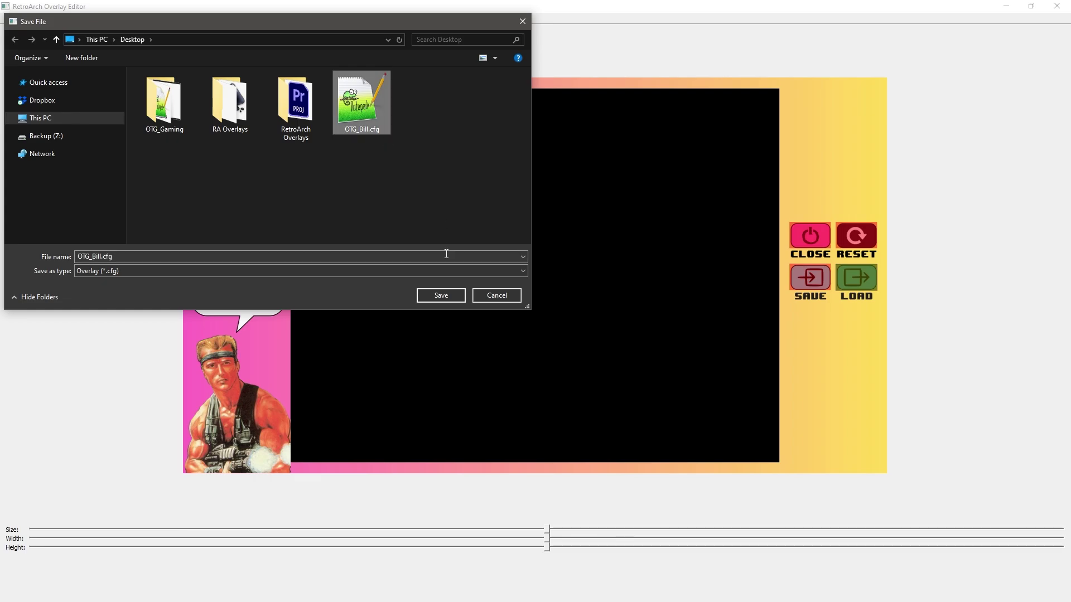
click(441, 295)
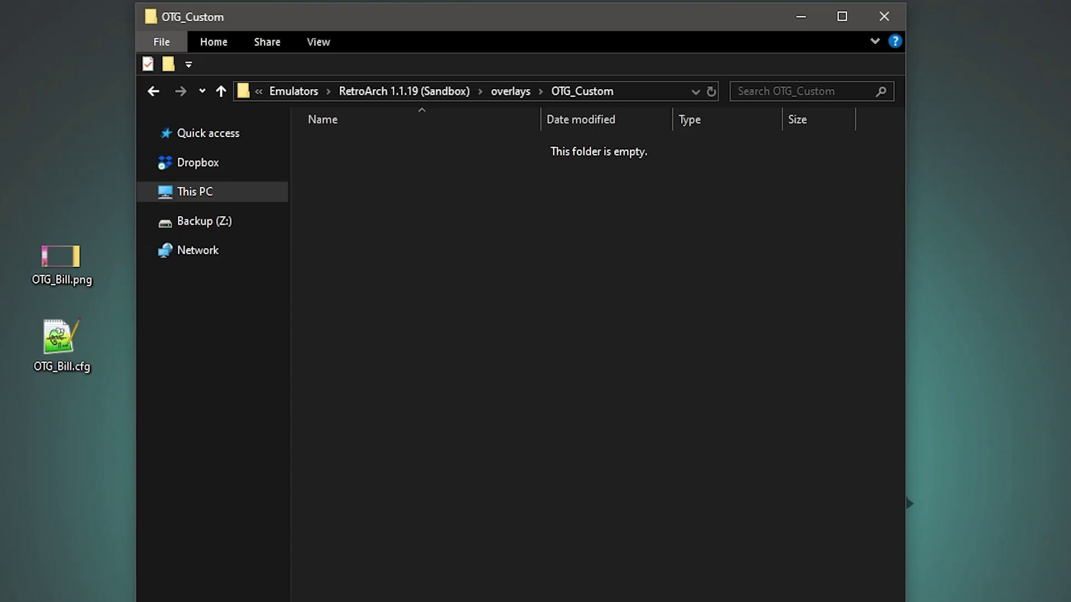
drag(1, 172, 133, 417)
drag(62, 256, 379, 196)
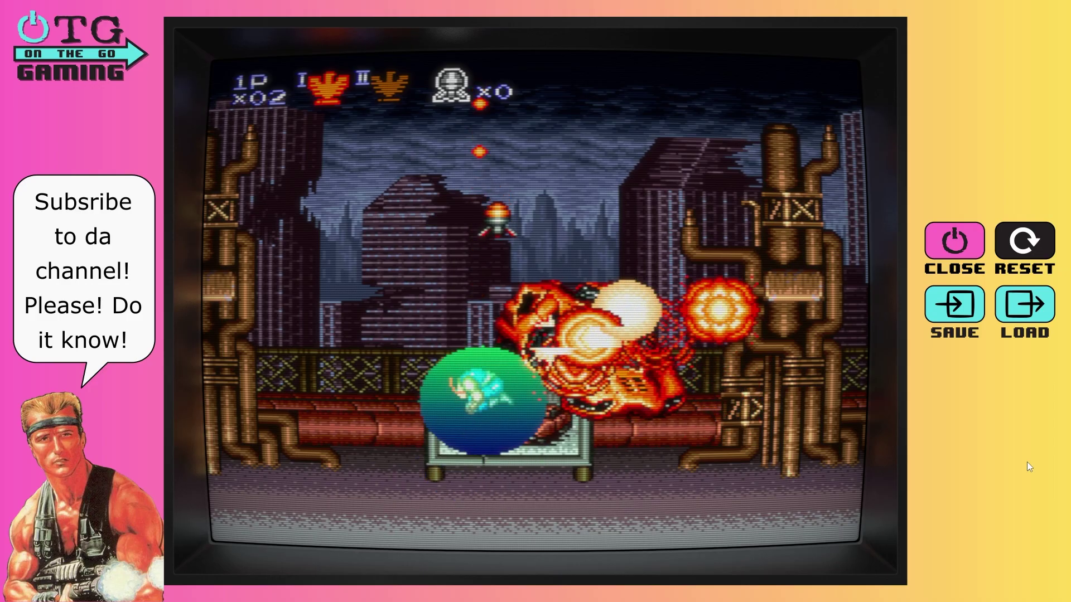
Switch to the running game in RetroArch and test the overlay by saving and loading a state with its SAVE and LOAD buttons
click(954, 304)
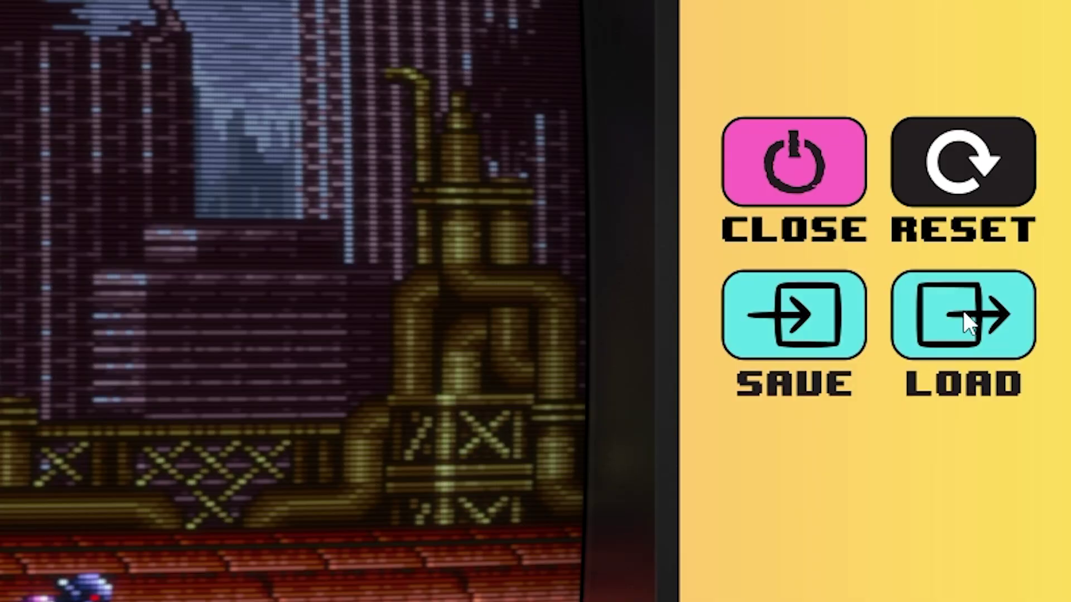
click(963, 314)
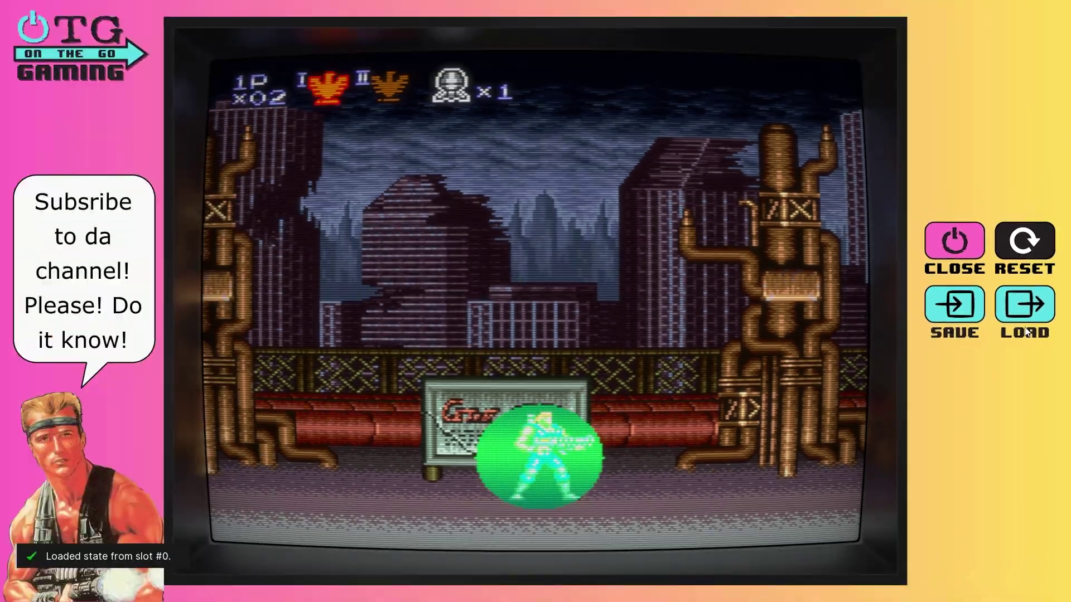